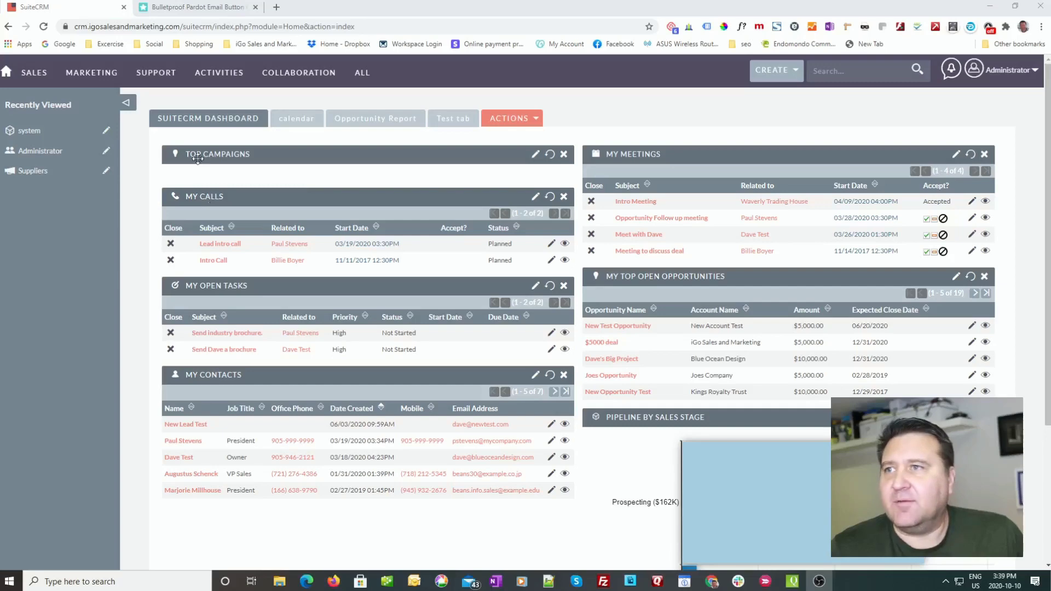
# Create a new email template from Marketing > Email - Templates named 'Test Buttons'.
pyautogui.moveTo(92, 74)
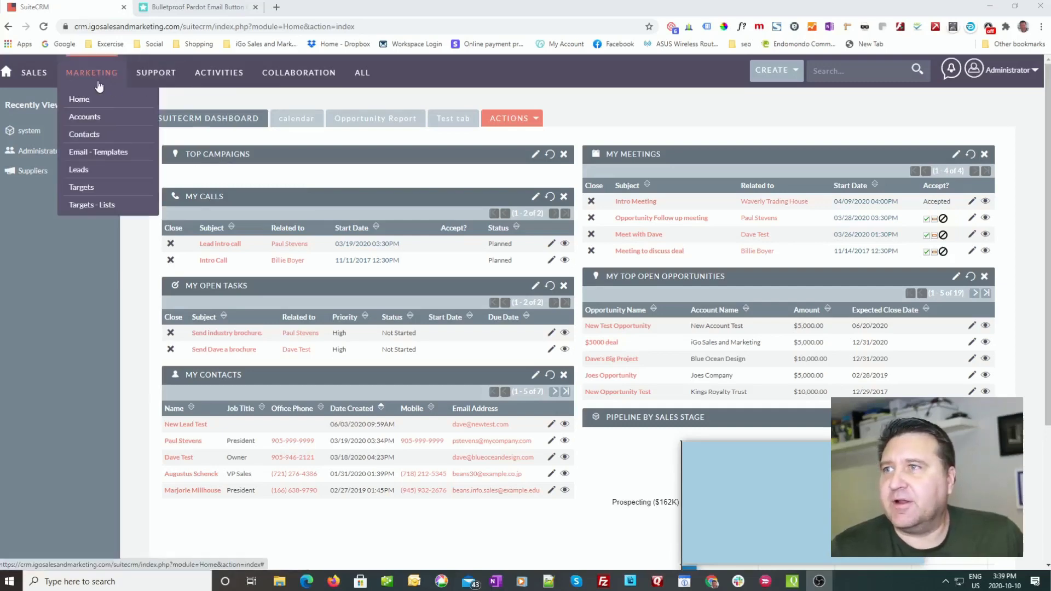
pyautogui.click(94, 154)
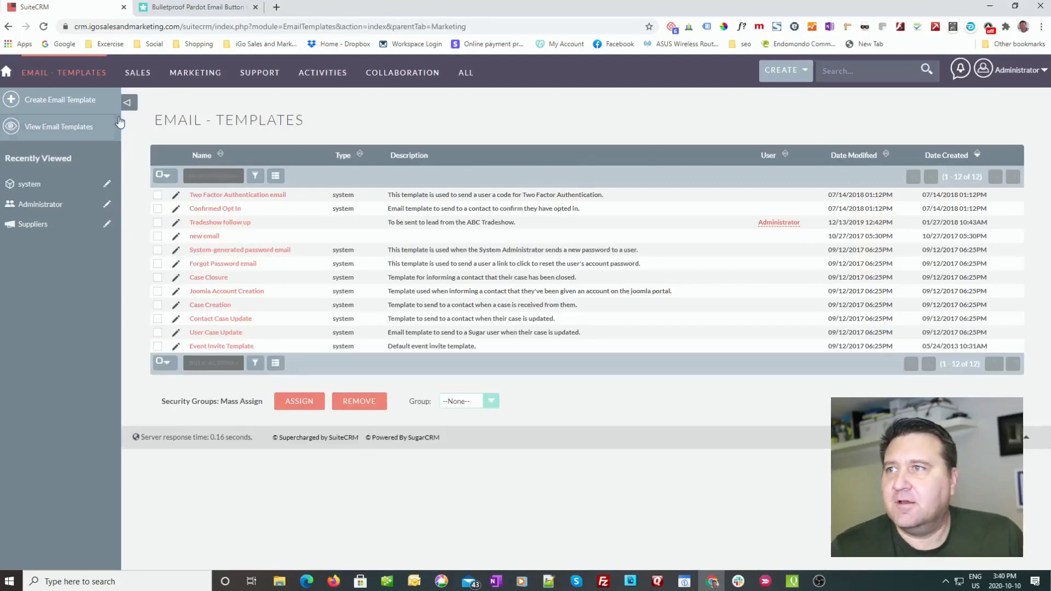
pyautogui.click(63, 105)
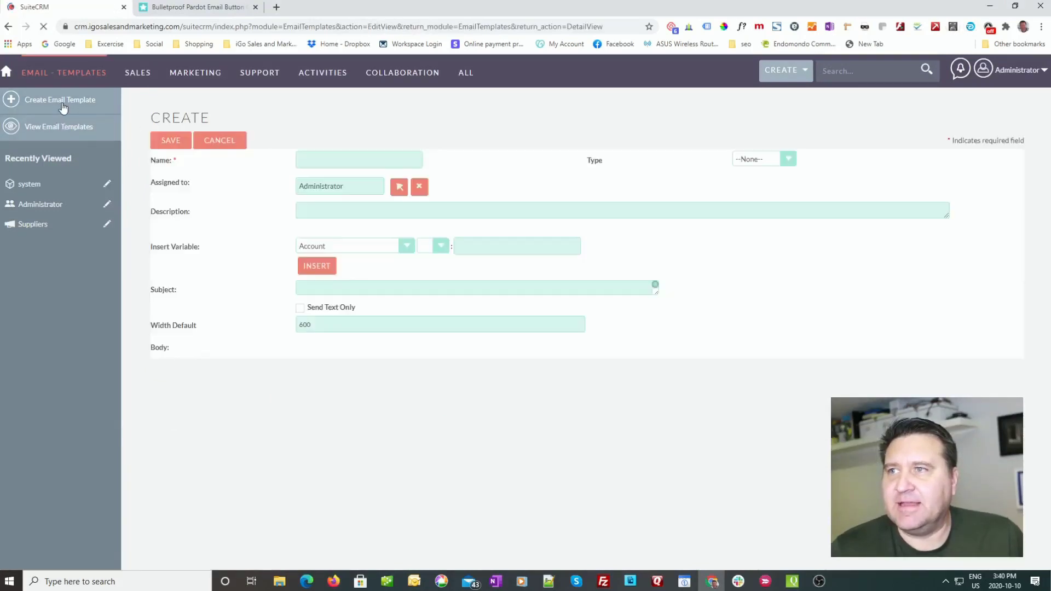
pyautogui.click(347, 165)
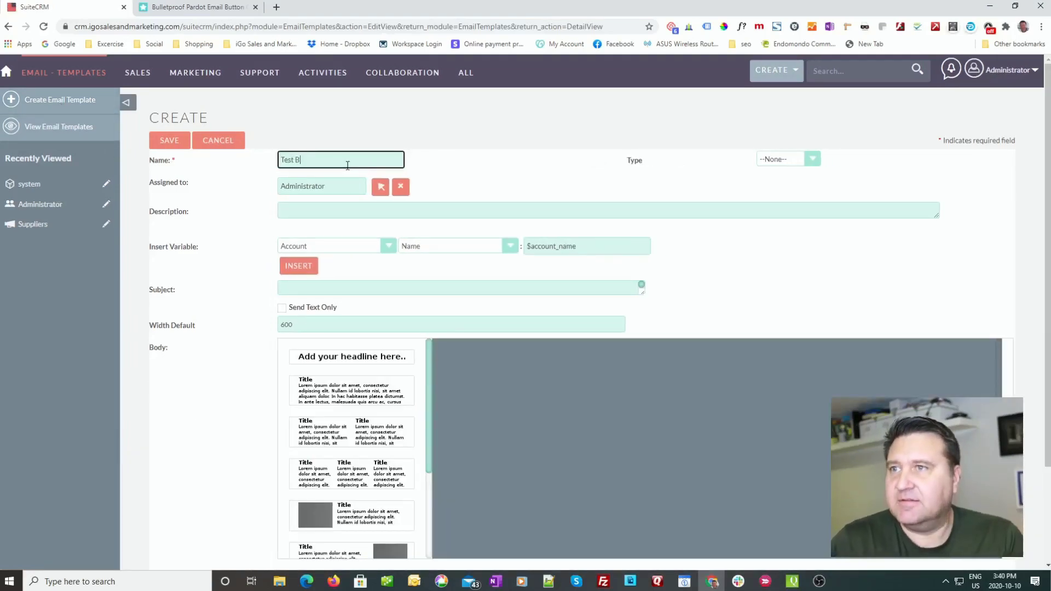
pyautogui.write('Test Buttosn')
pyautogui.press('BackSpace')
pyautogui.press('BackSpace')
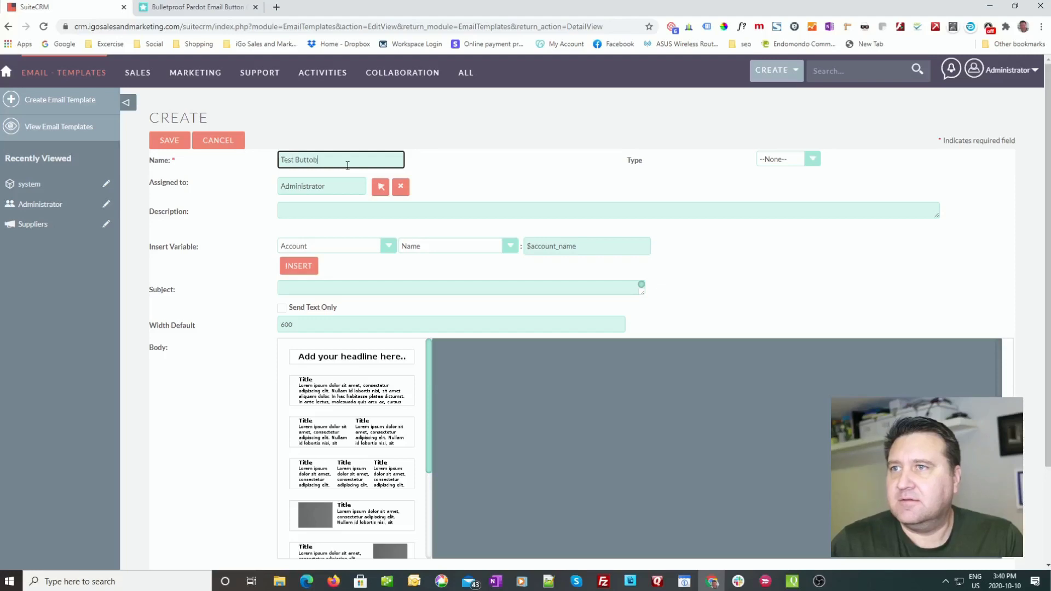
pyautogui.press('Tab')
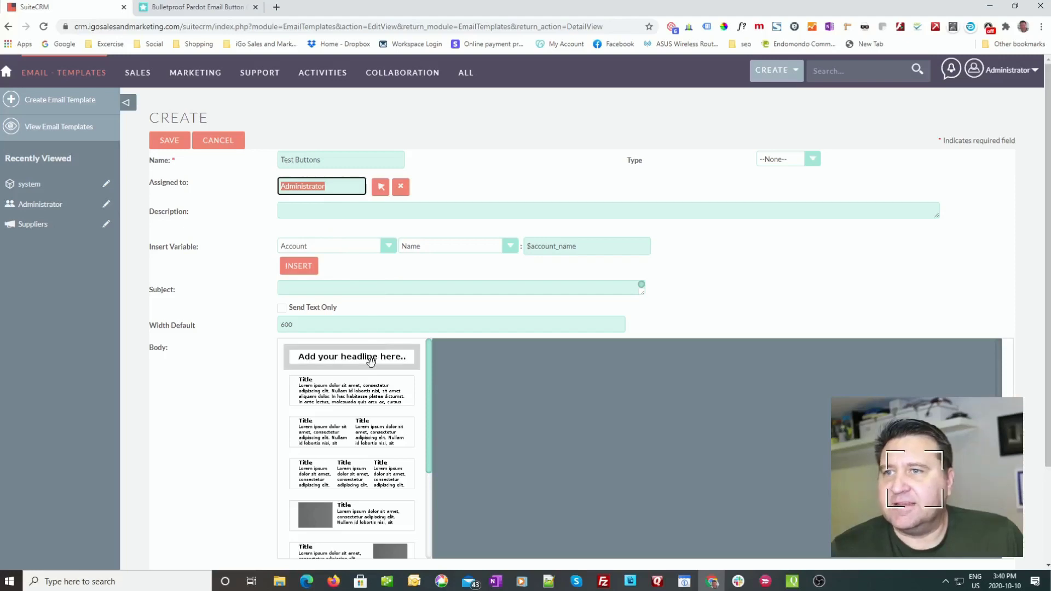
# Add a headline block to the body reading 'Big Sale This Week'.
pyautogui.moveTo(371, 360); pyautogui.dragTo(554, 377)
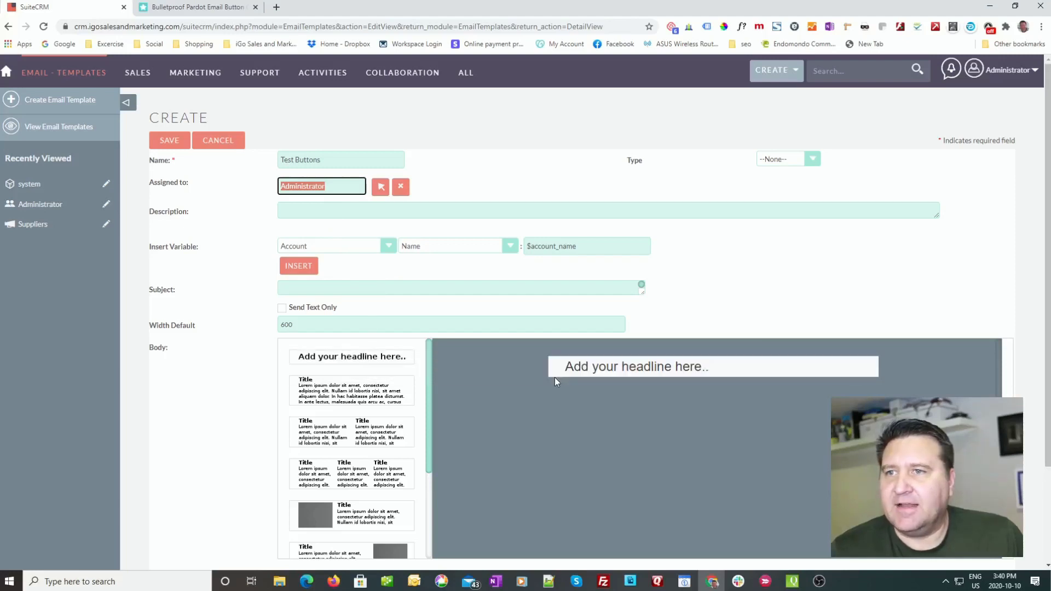
pyautogui.tripleClick(610, 365)
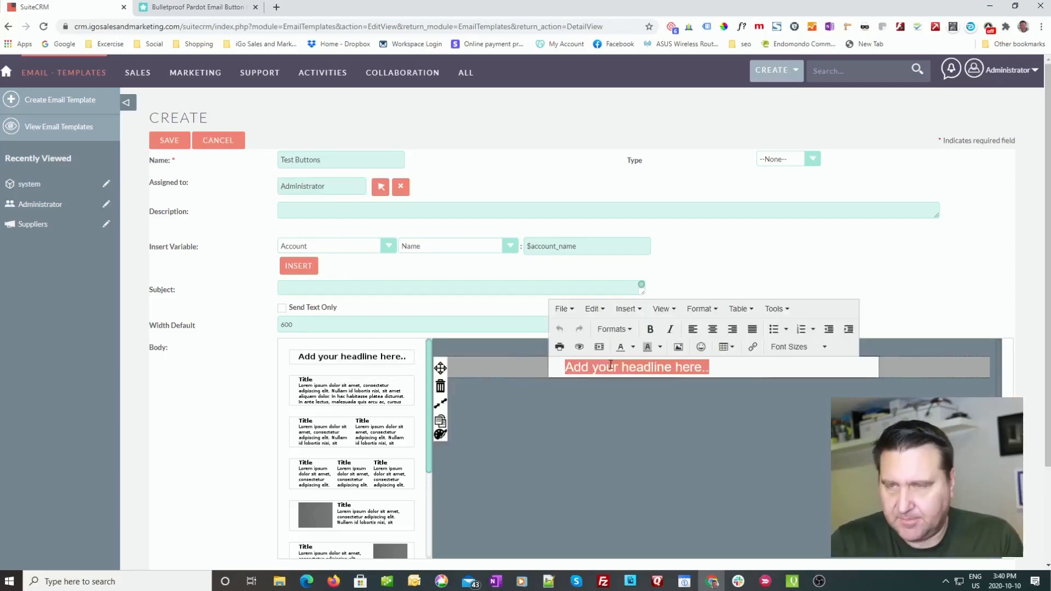
pyautogui.write('Big Sal')
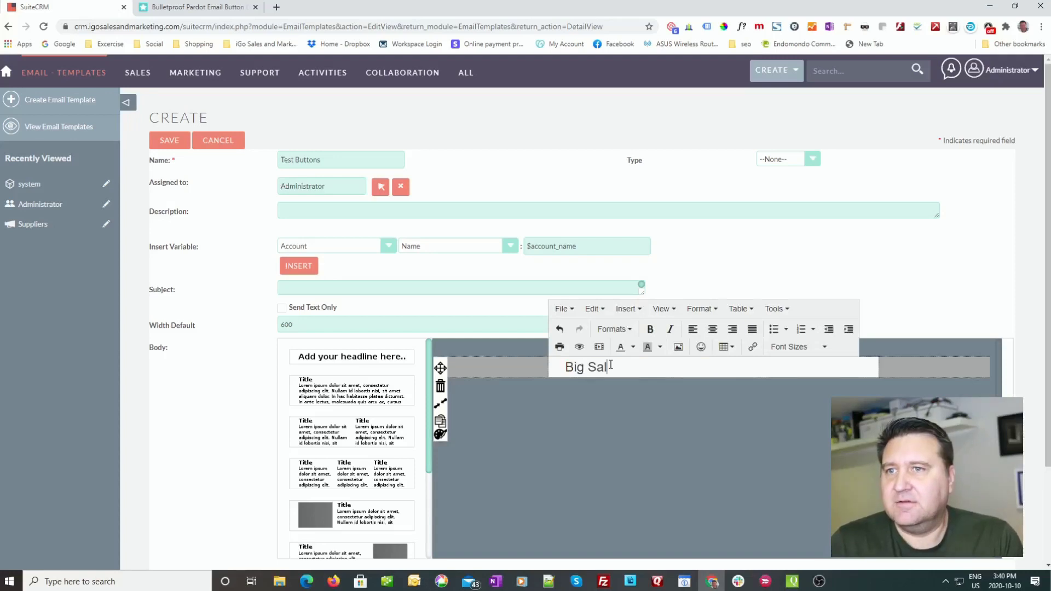
pyautogui.write('e This W')
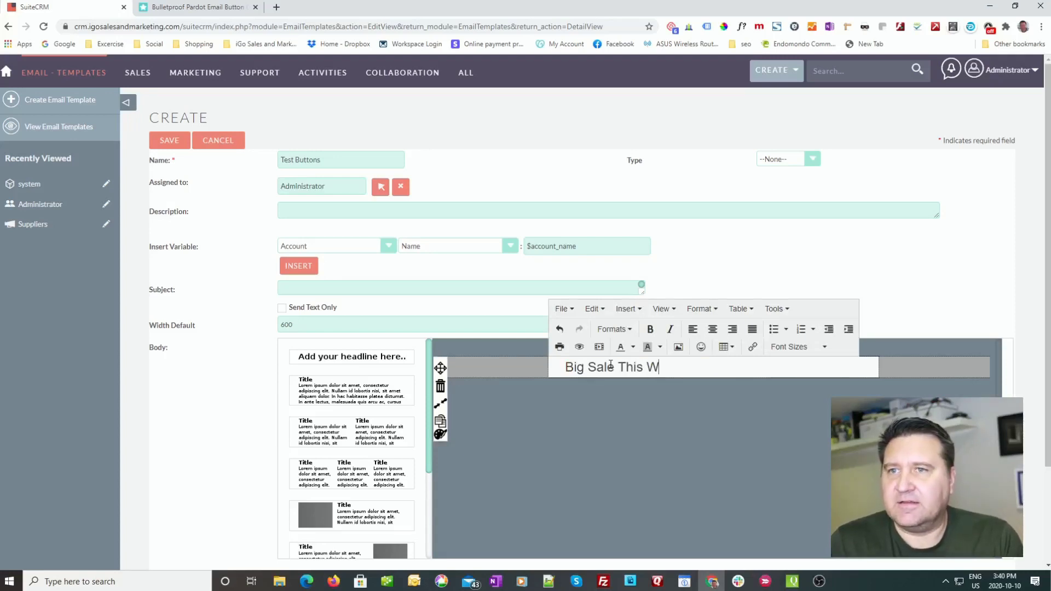
pyautogui.write('eek')
# Centre the headline at 36pt and add a one-column text block below it.
pyautogui.tripleClick(628, 367)
pyautogui.click(713, 329)
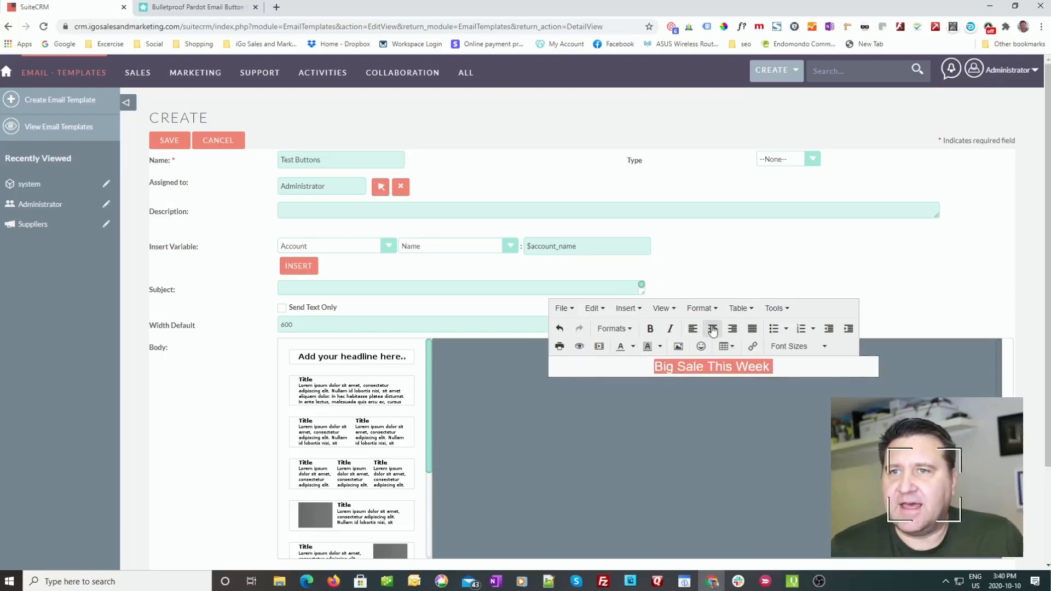
pyautogui.click(811, 349)
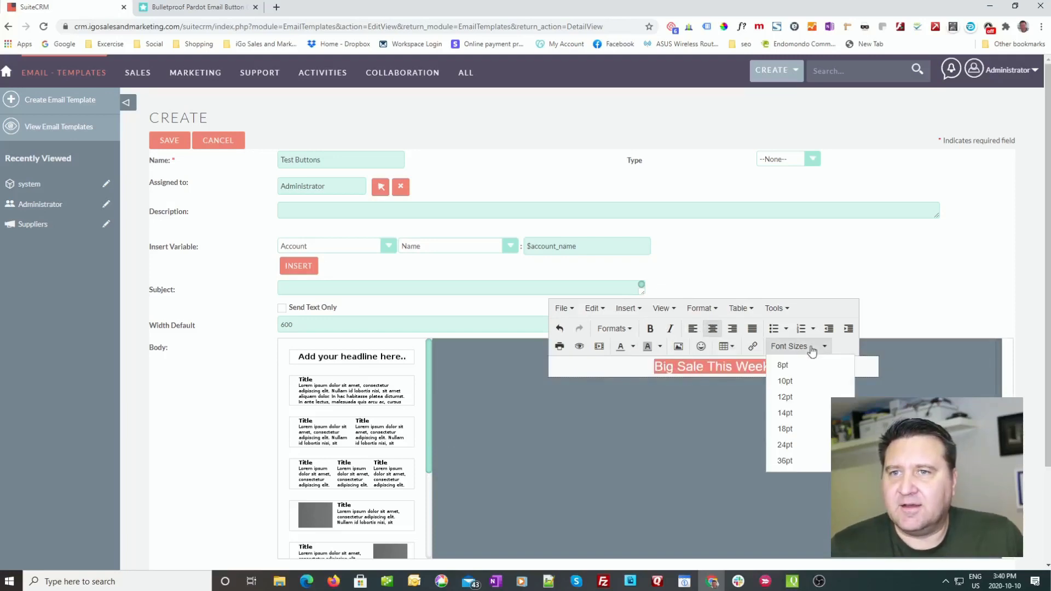
pyautogui.click(796, 449)
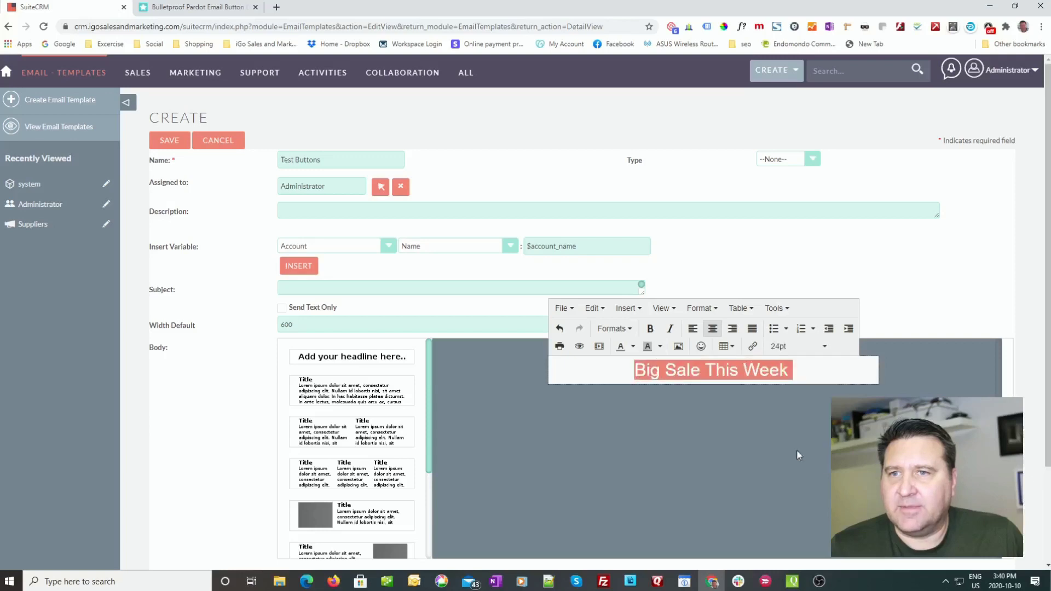
pyautogui.click(810, 346)
pyautogui.click(803, 461)
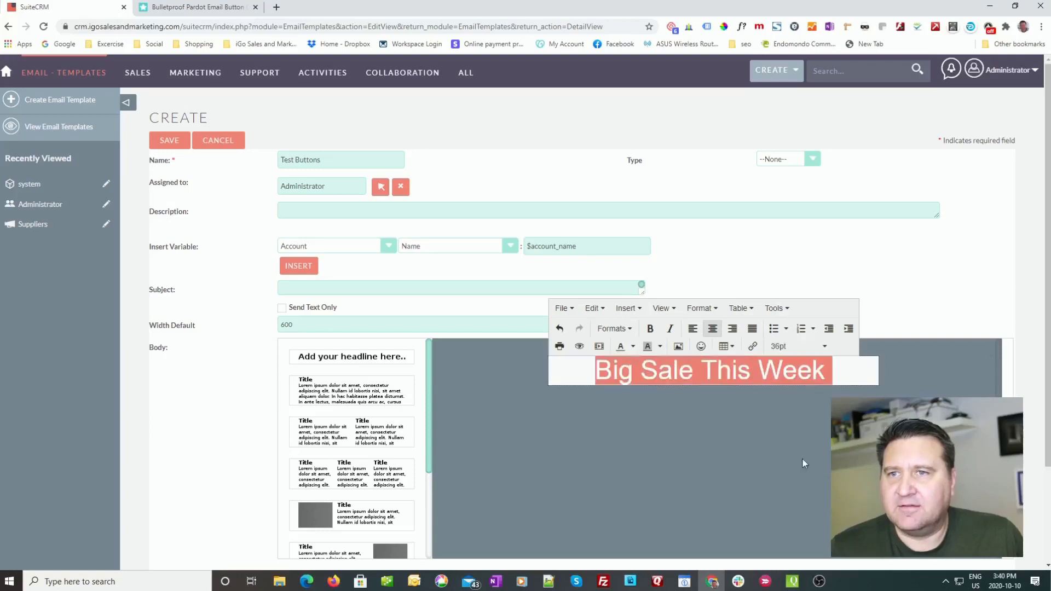
pyautogui.click(832, 389)
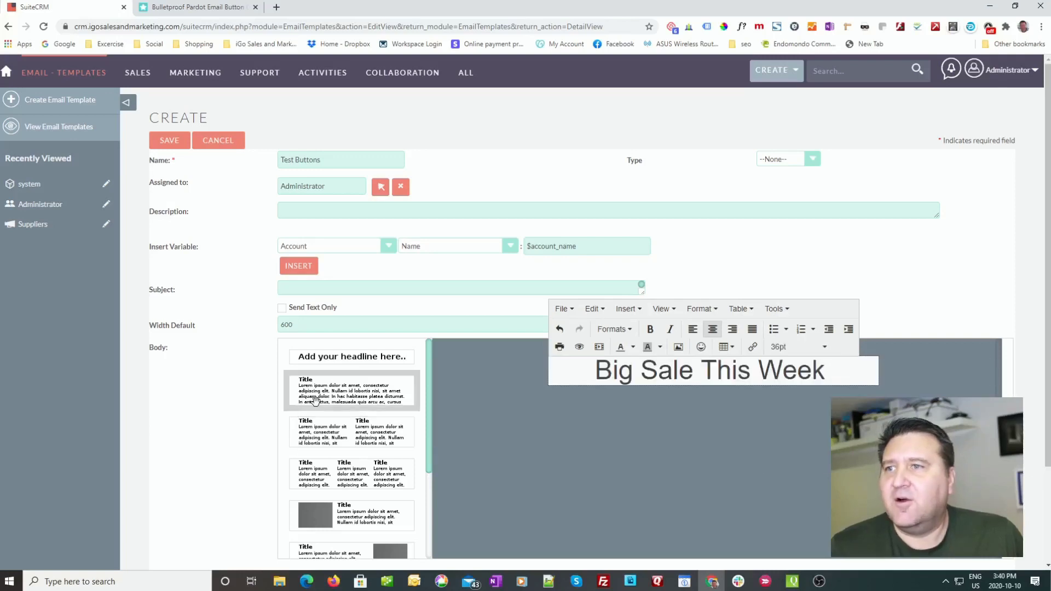
pyautogui.moveTo(306, 389); pyautogui.dragTo(542, 421)
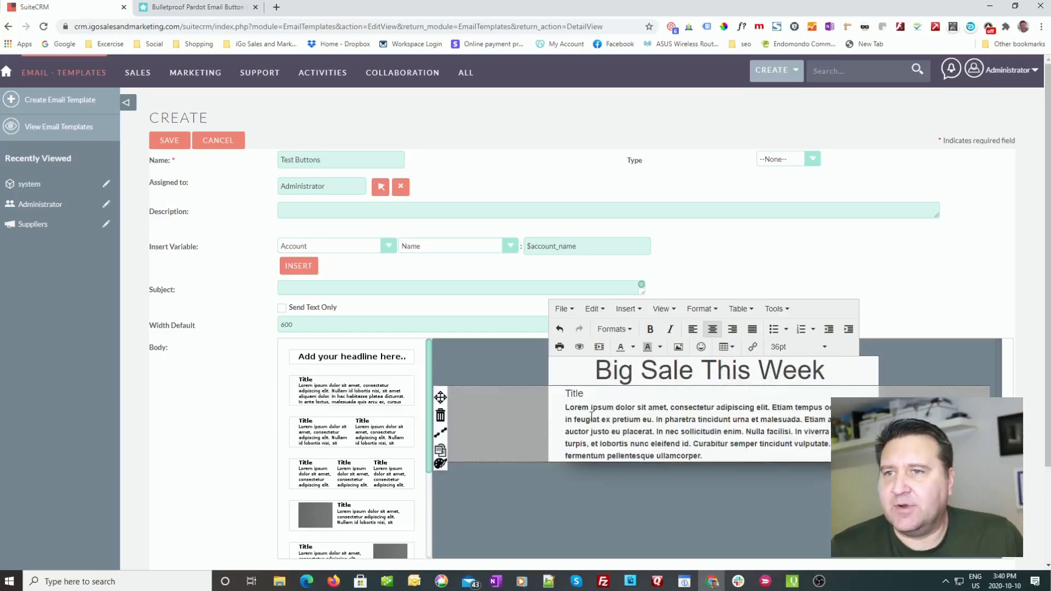
# Replace the text block's 'Title' placeholder with 'Dear $contact_name,'.
pyautogui.click(580, 394)
pyautogui.moveTo(584, 394); pyautogui.dragTo(553, 389)
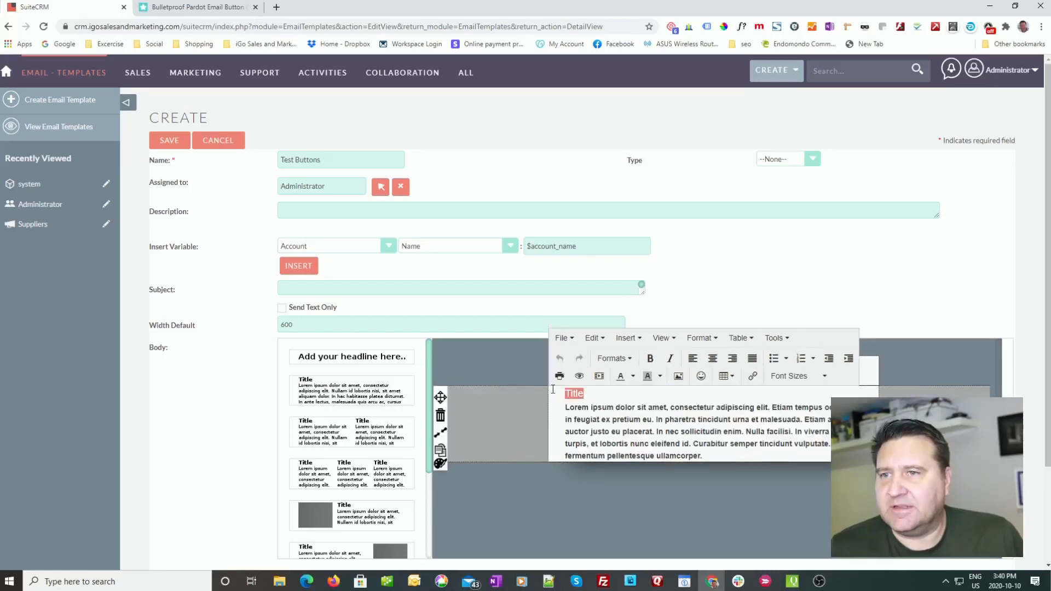
pyautogui.press('BackSpace')
pyautogui.write('D')
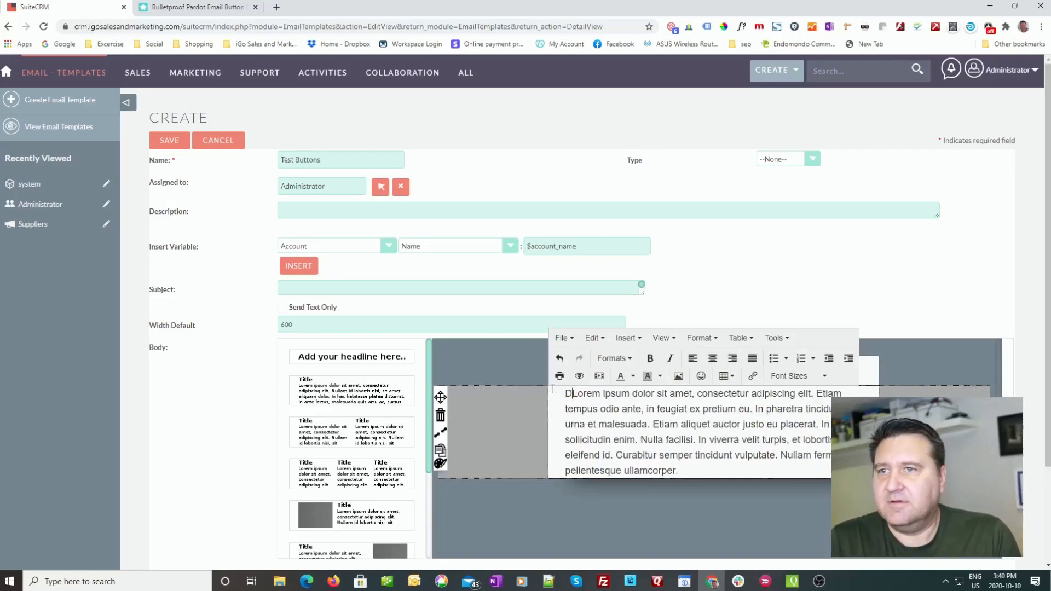
pyautogui.write('ear ')
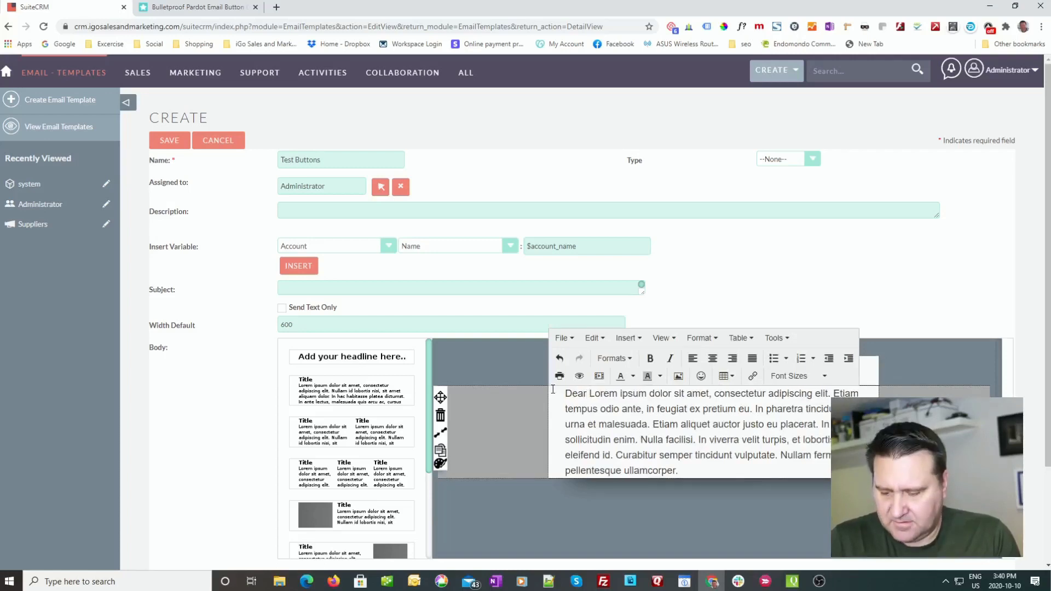
pyautogui.write('$co')
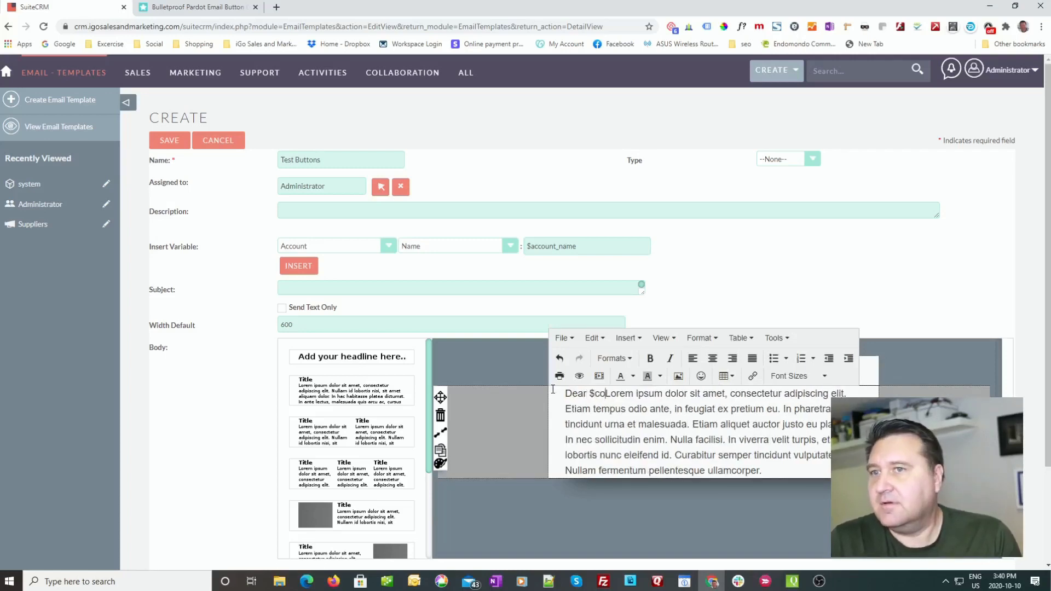
pyautogui.write('ntact_m')
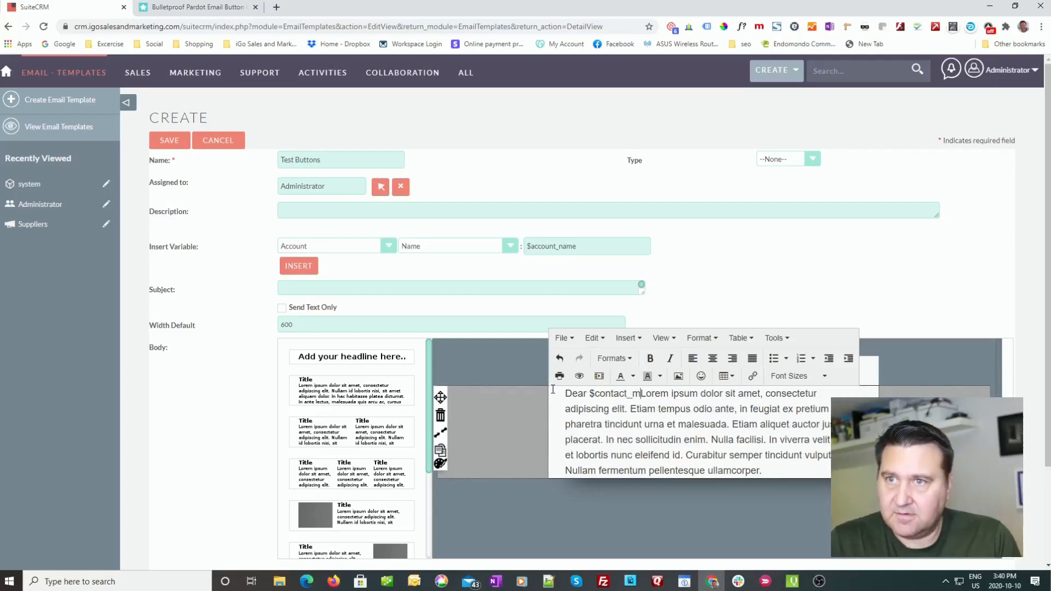
pyautogui.press('BackSpace')
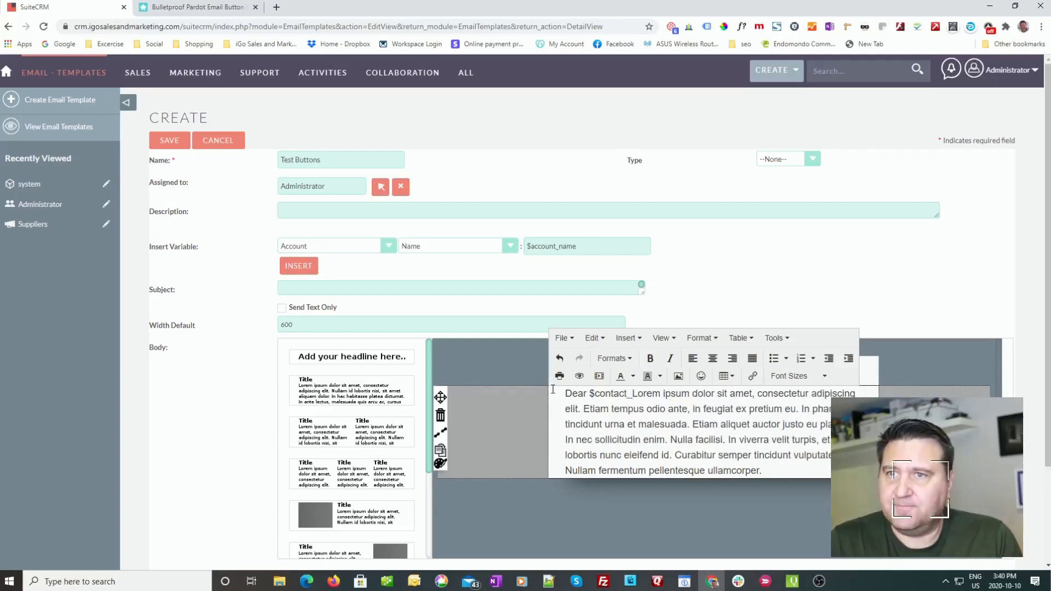
pyautogui.write('name,')
# Add a blank line after the greeting and an empty line after the paragraph.
pyautogui.press('Return')
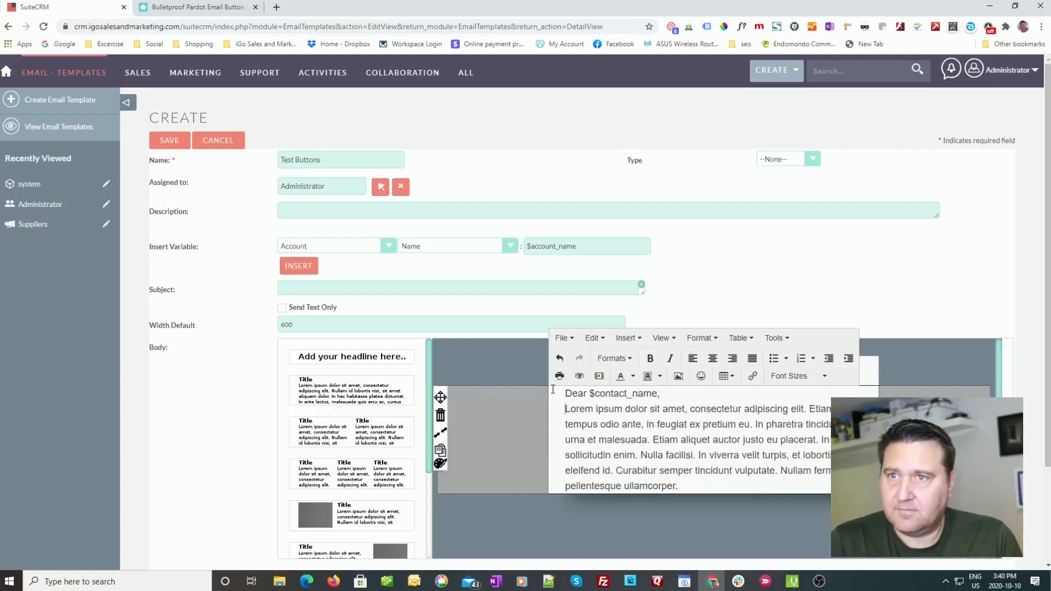
pyautogui.press('Return')
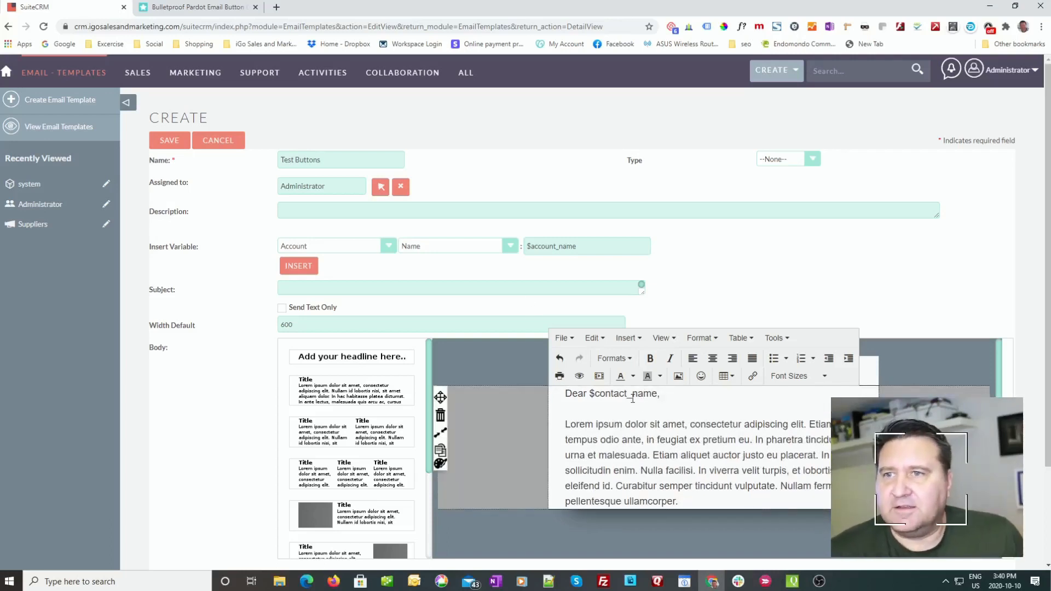
pyautogui.hotkey('ctrl', 'z')
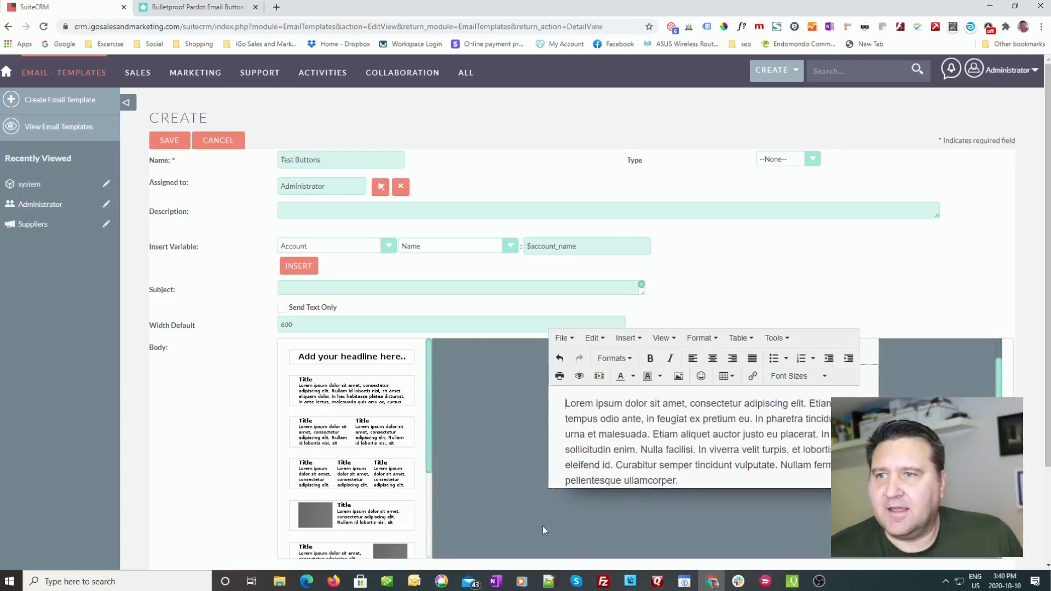
pyautogui.scroll(-1, 700, 455)
pyautogui.hotkey('ctrl', 'y')
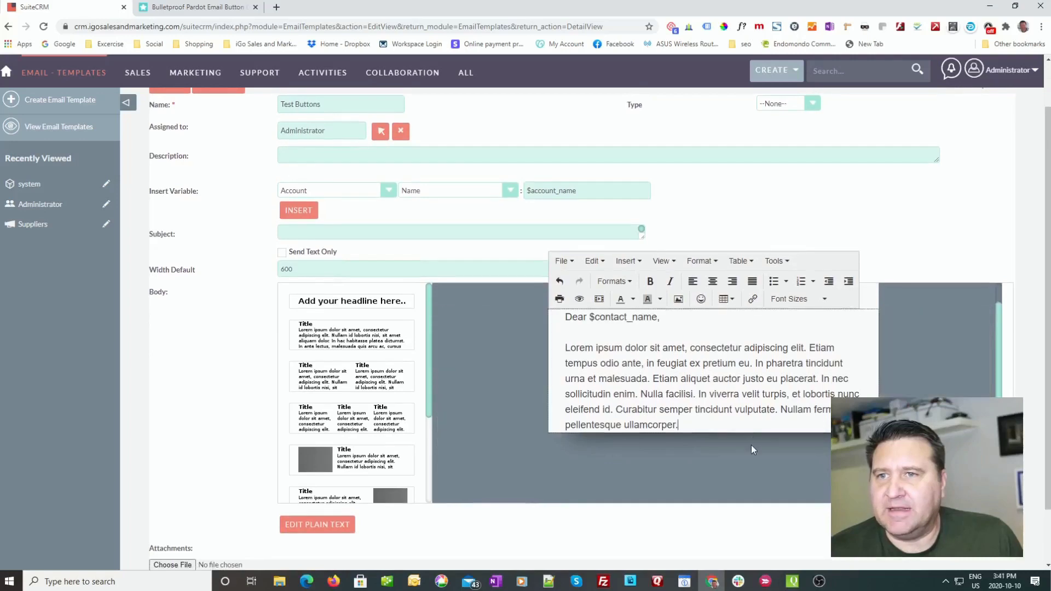
pyautogui.press('Return')
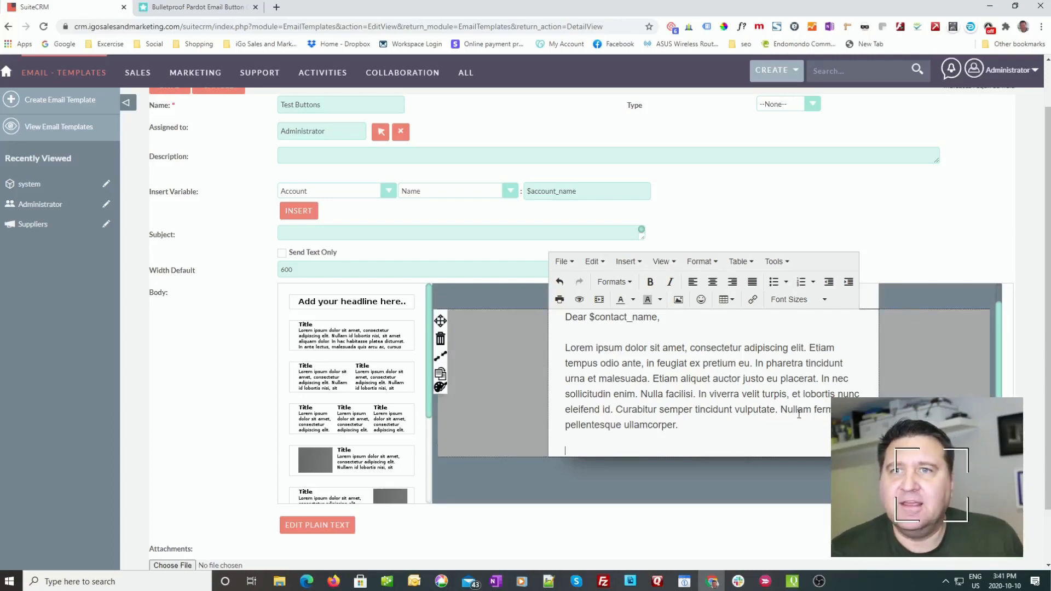
pyautogui.click(787, 263)
pyautogui.click(789, 279)
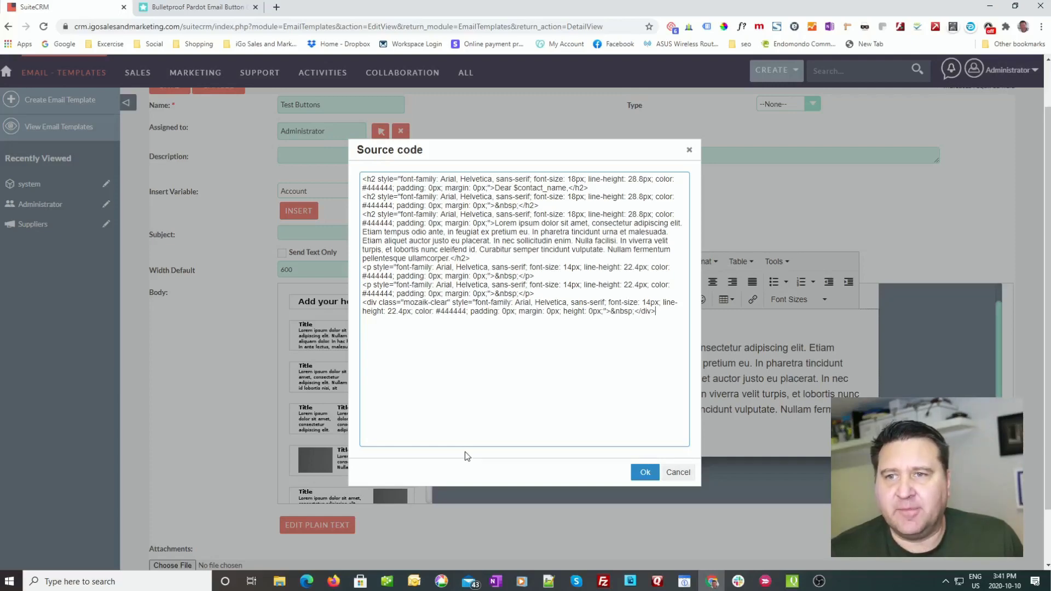
pyautogui.click(680, 471)
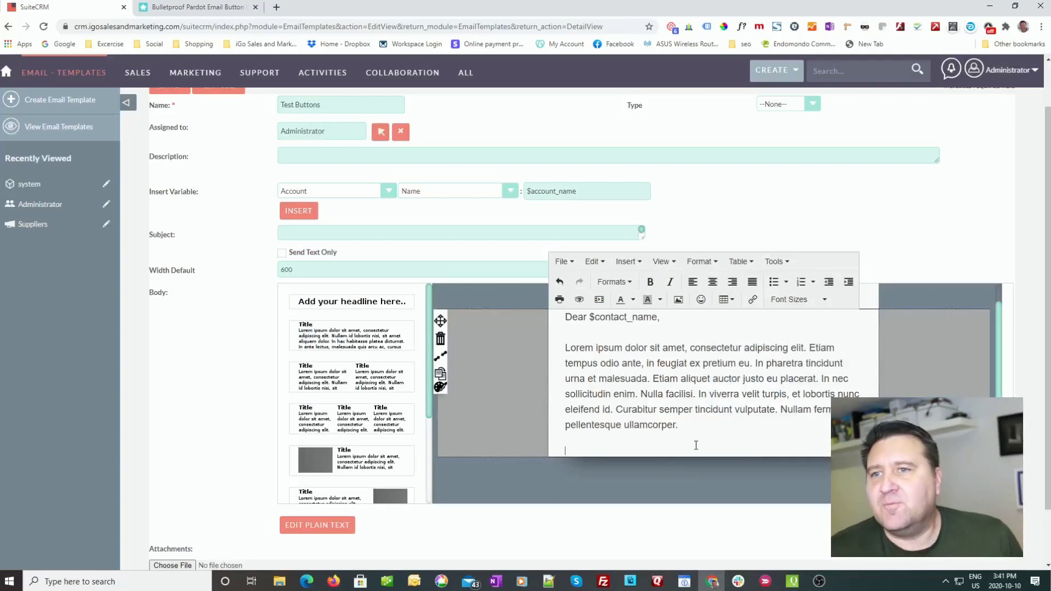
pyautogui.click(696, 445)
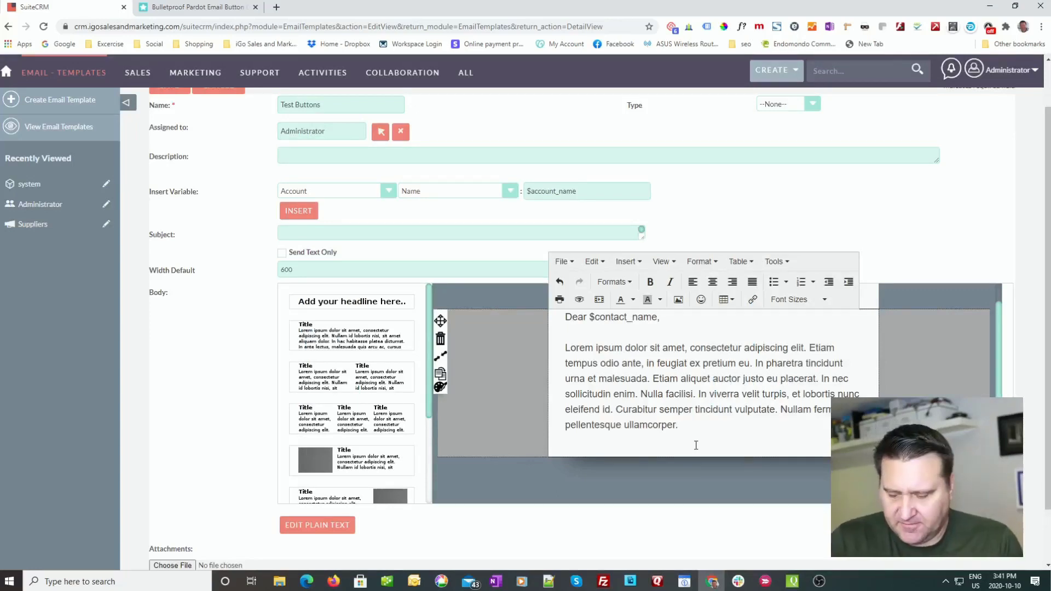
# Add a 'BUTTON' placeholder line and a 'More Text here...' line, then go to the button generator.
pyautogui.write('BUTTO')
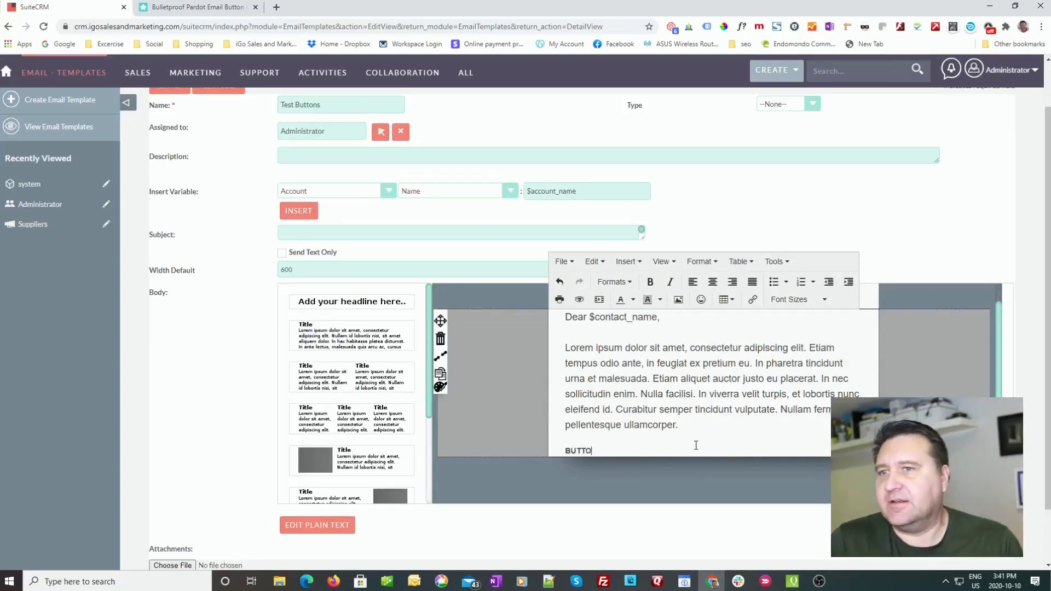
pyautogui.write('N')
pyautogui.press('Return')
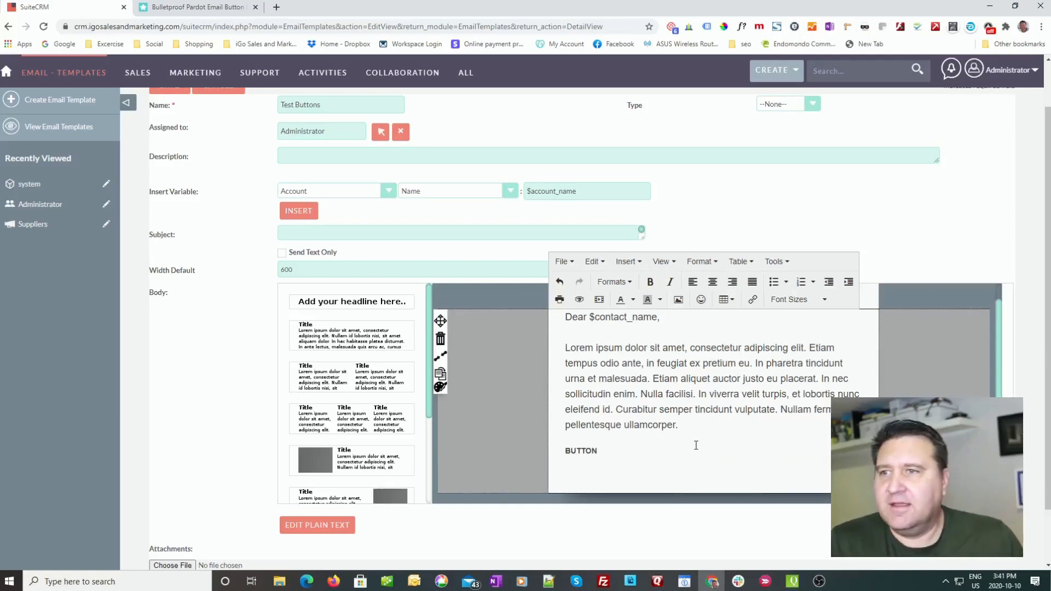
pyautogui.write('More Text here.........')
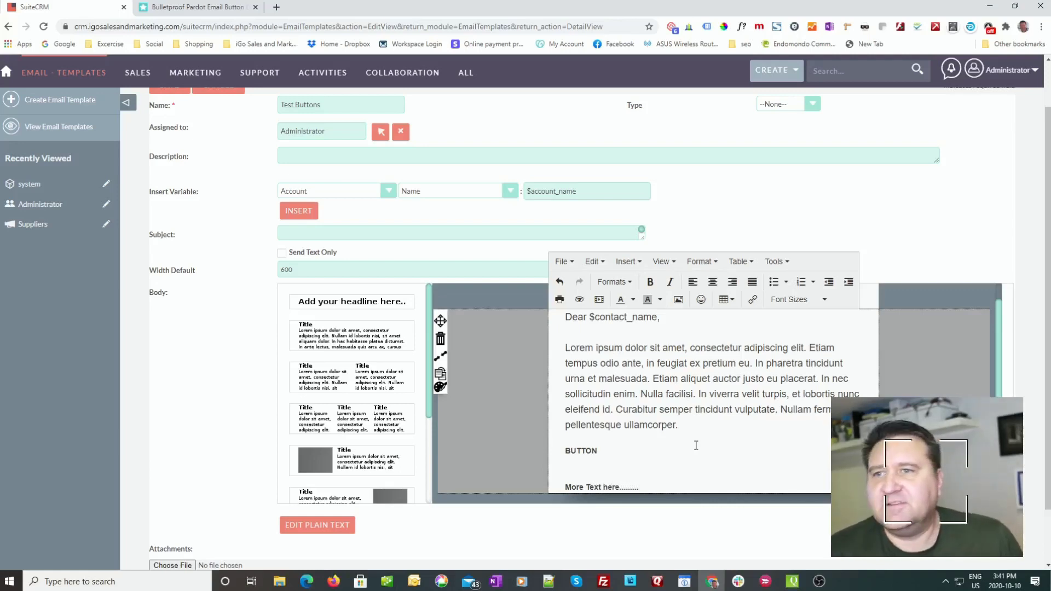
pyautogui.doubleClick(572, 445)
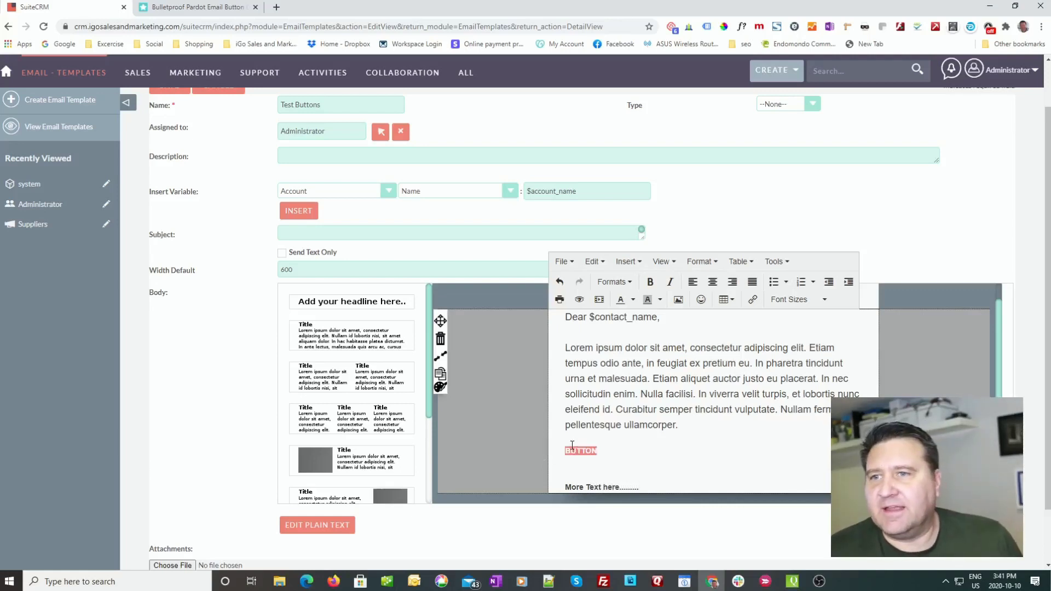
pyautogui.click(628, 451)
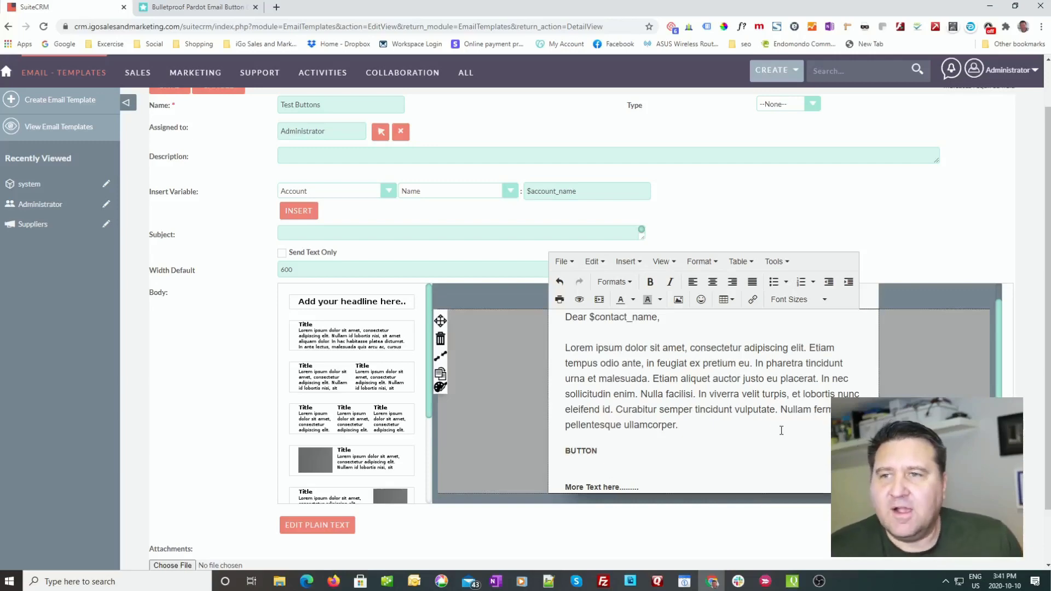
pyautogui.click(211, 4)
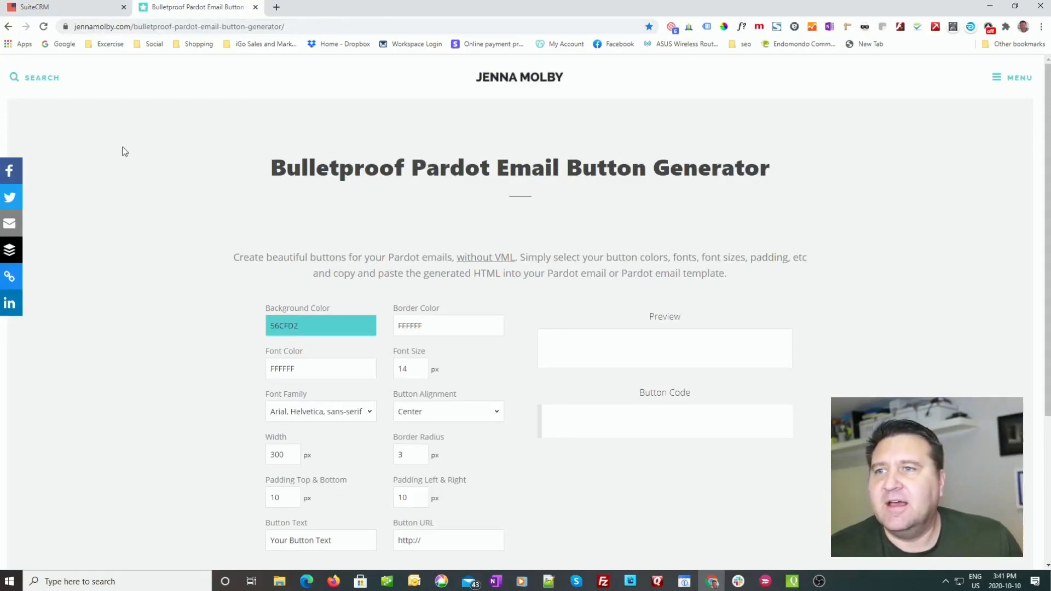
# Set the button background to blue #283FD2 and the border colour to F5FFFF.
pyautogui.scroll(-1, 183, 168)
pyautogui.scroll(-2, 182, 165)
pyautogui.scroll(3, 182, 164)
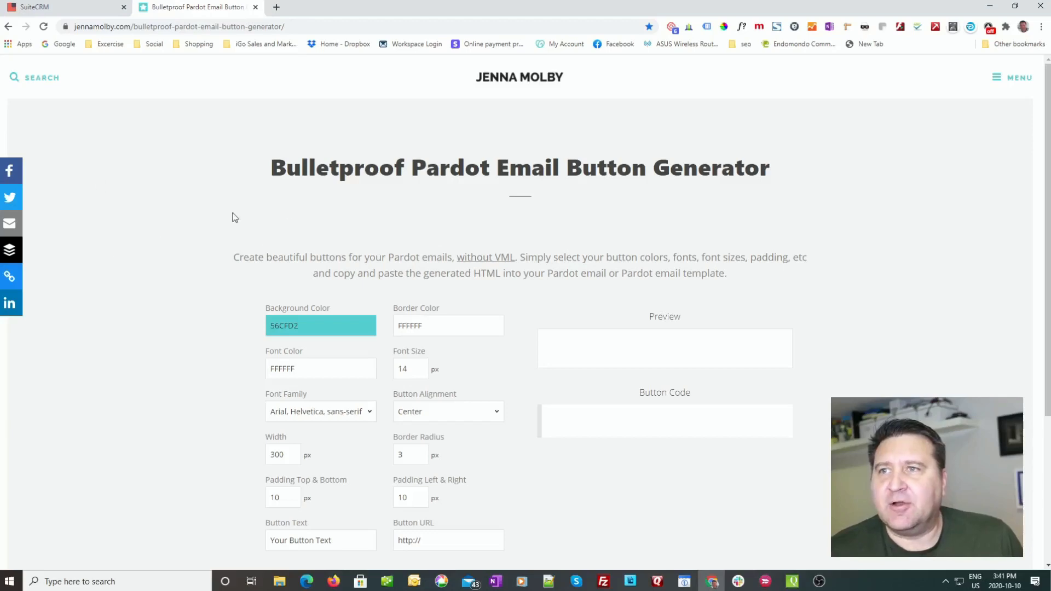
pyautogui.scroll(-2, 229, 263)
pyautogui.click(306, 218)
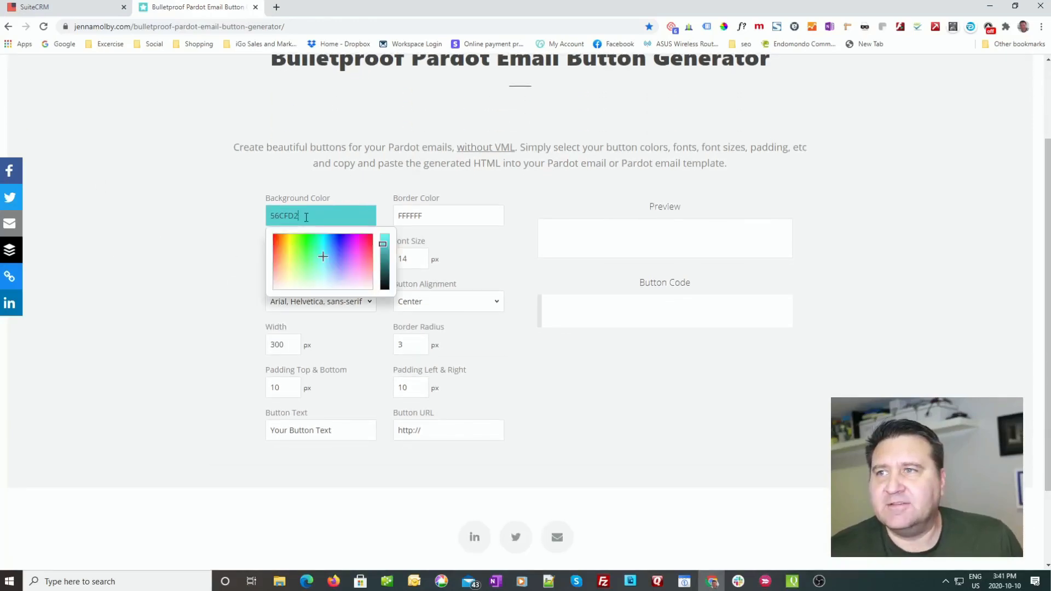
pyautogui.click(337, 244)
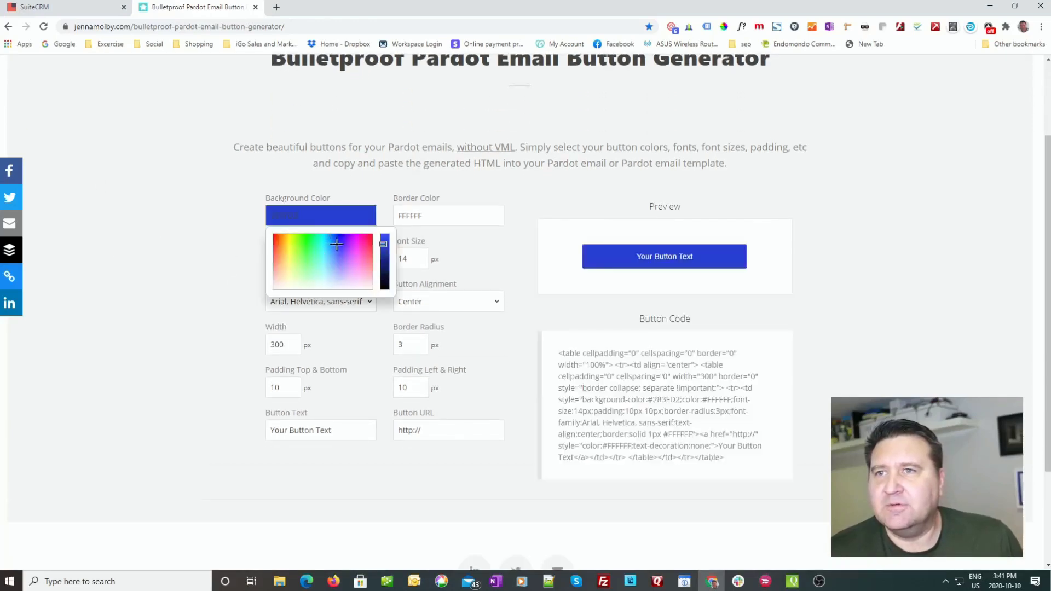
pyautogui.click(448, 211)
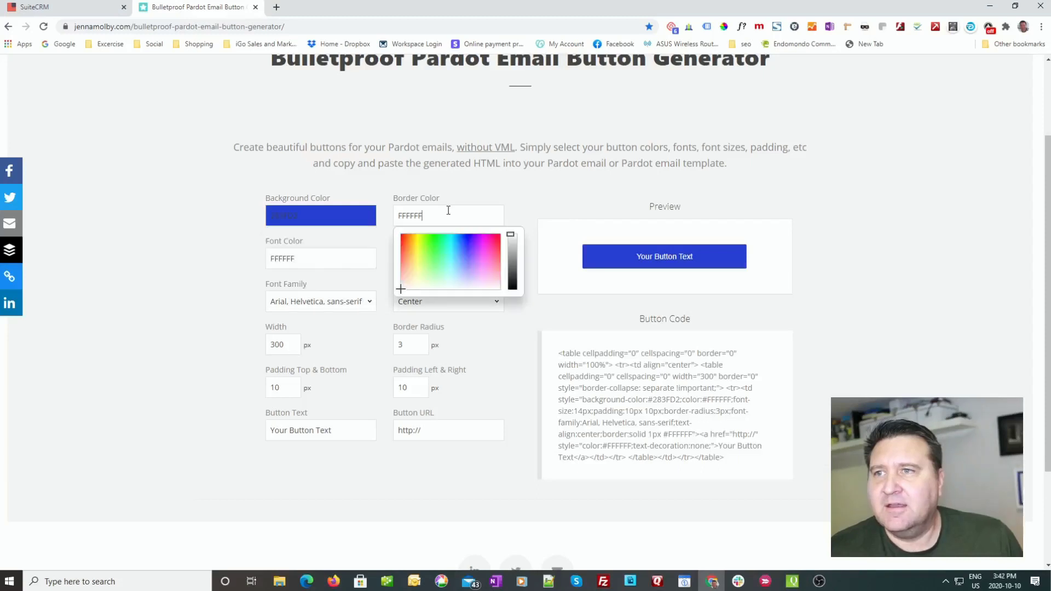
pyautogui.click(450, 285)
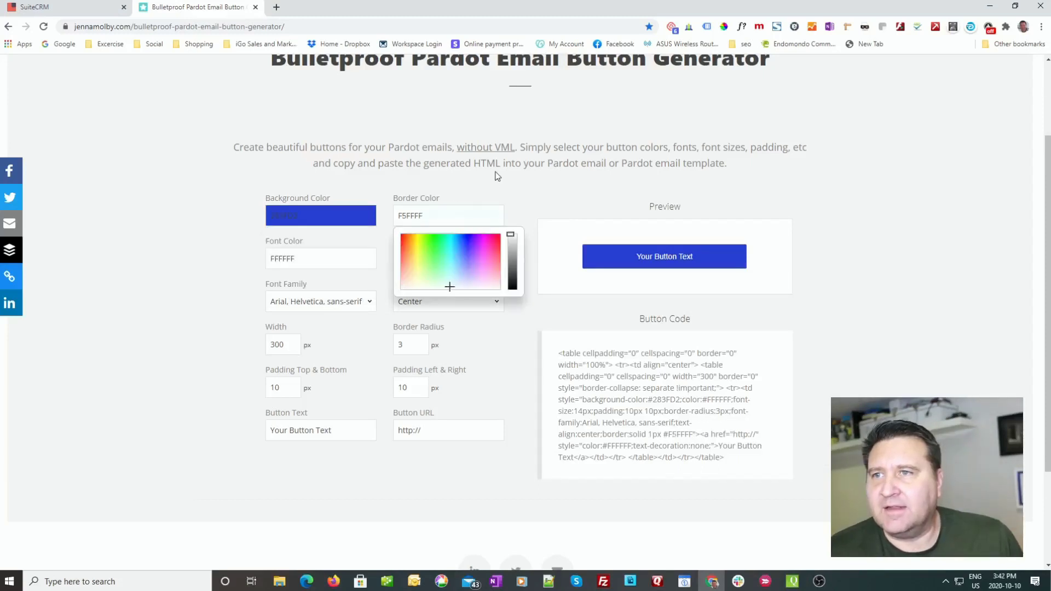
pyautogui.click(502, 201)
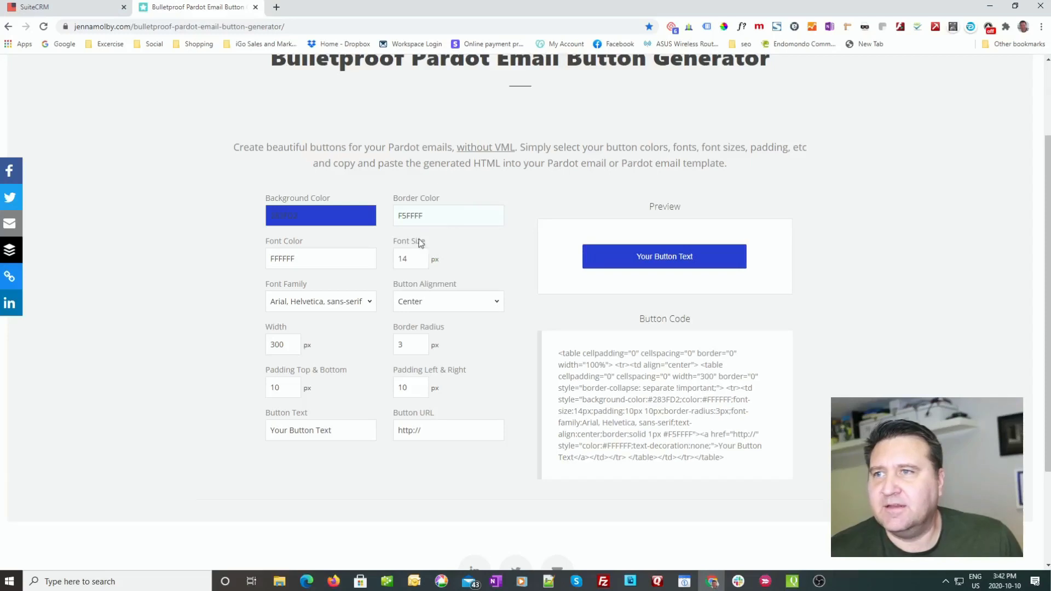
# Set the button font to 18px Verdana, Geneva, sans-serif.
pyautogui.moveTo(414, 258); pyautogui.dragTo(387, 254)
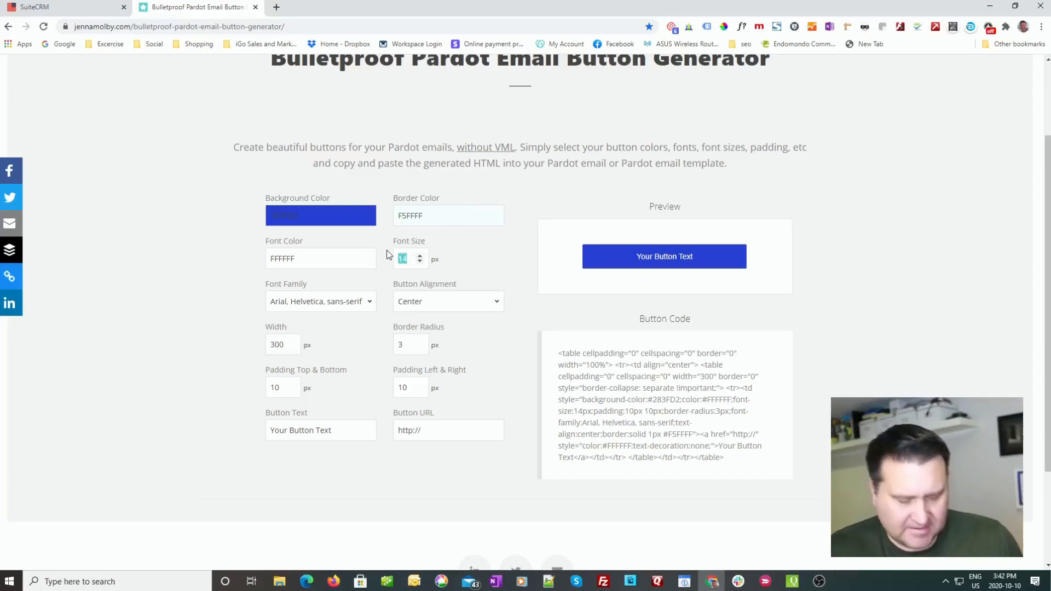
pyautogui.write('18')
pyautogui.click(477, 261)
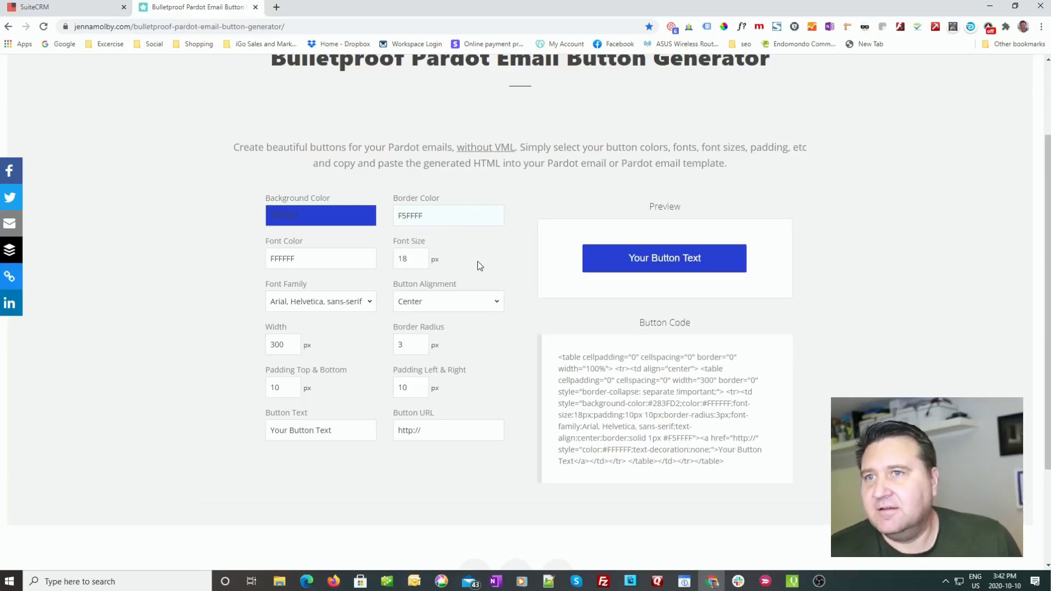
pyautogui.click(367, 309)
pyautogui.click(336, 349)
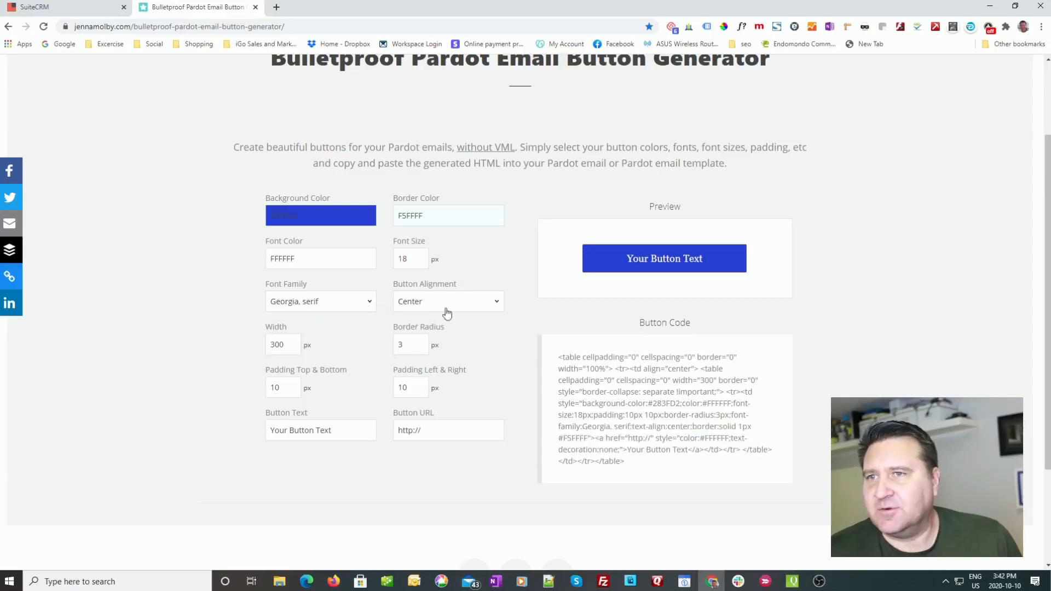
pyautogui.click(322, 302)
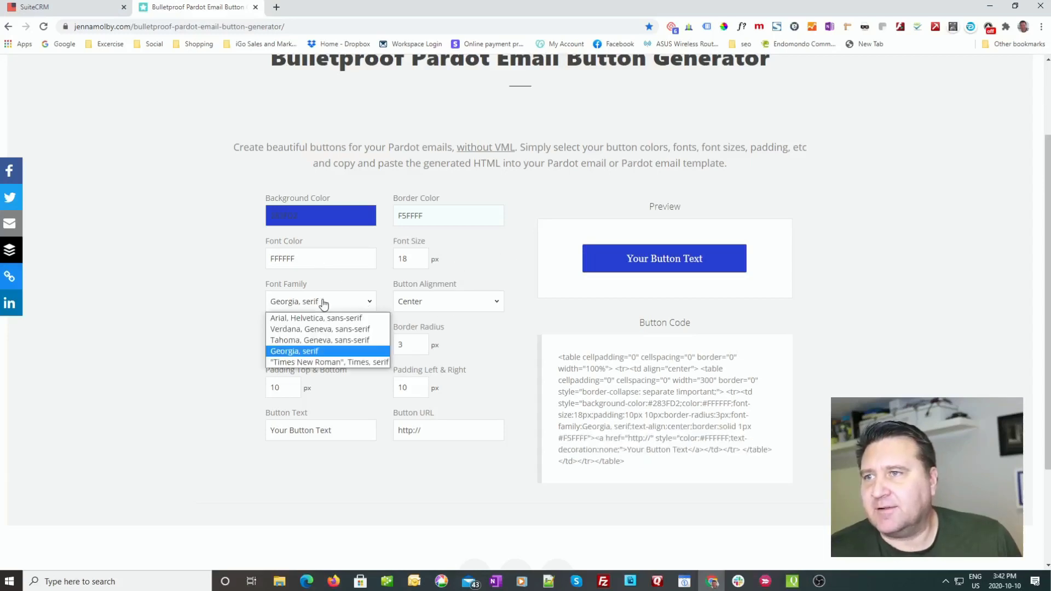
pyautogui.click(322, 328)
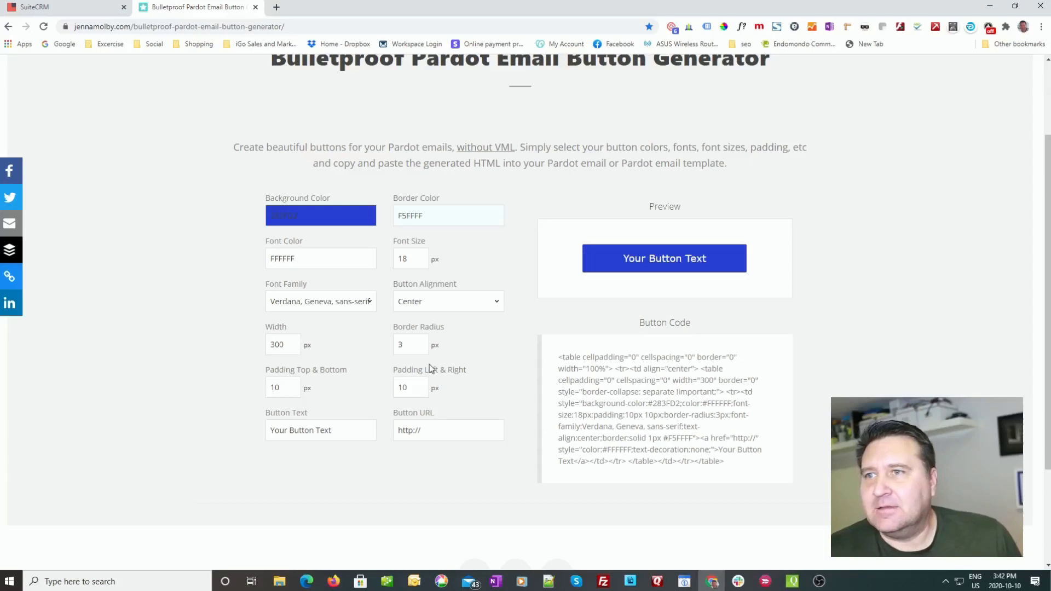
# Raise the button's border radius to 11px.
pyautogui.click(420, 341)
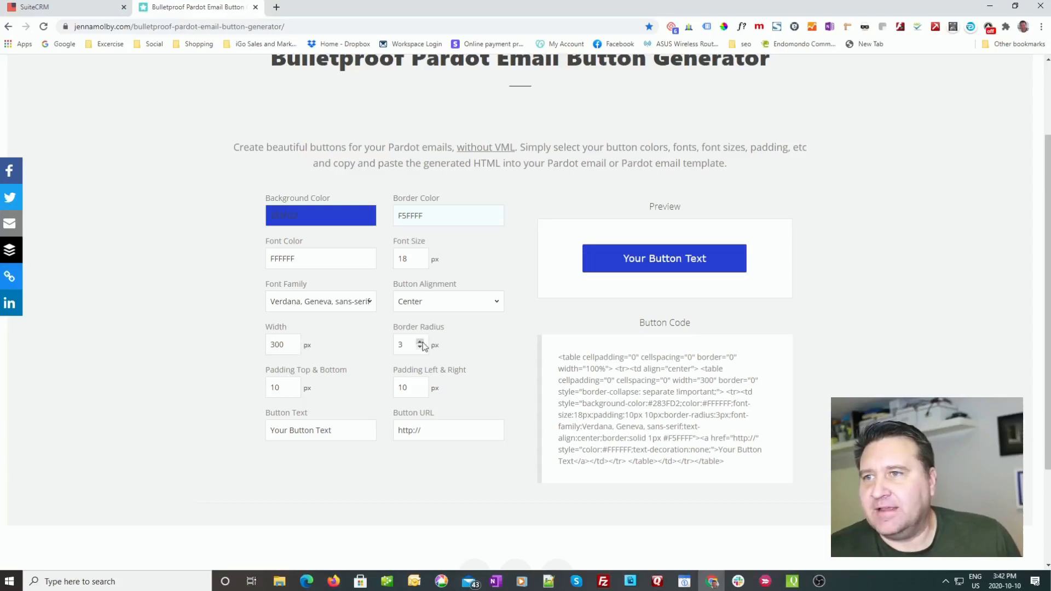
pyautogui.click(420, 341)
pyautogui.click(420, 341)
pyautogui.click(420, 341)
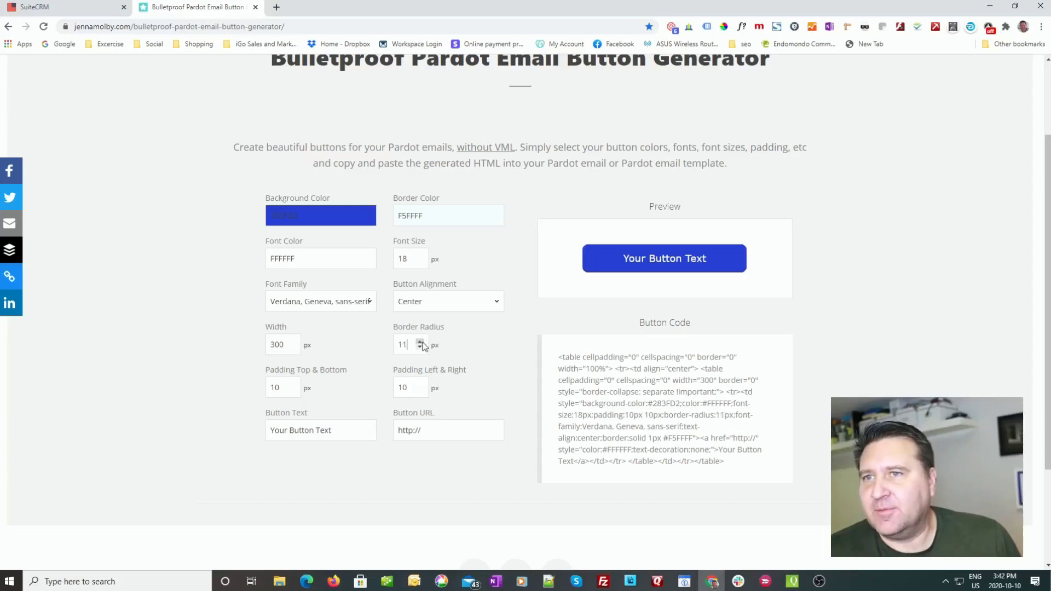
pyautogui.tripleClick(341, 435)
pyautogui.write('Dow')
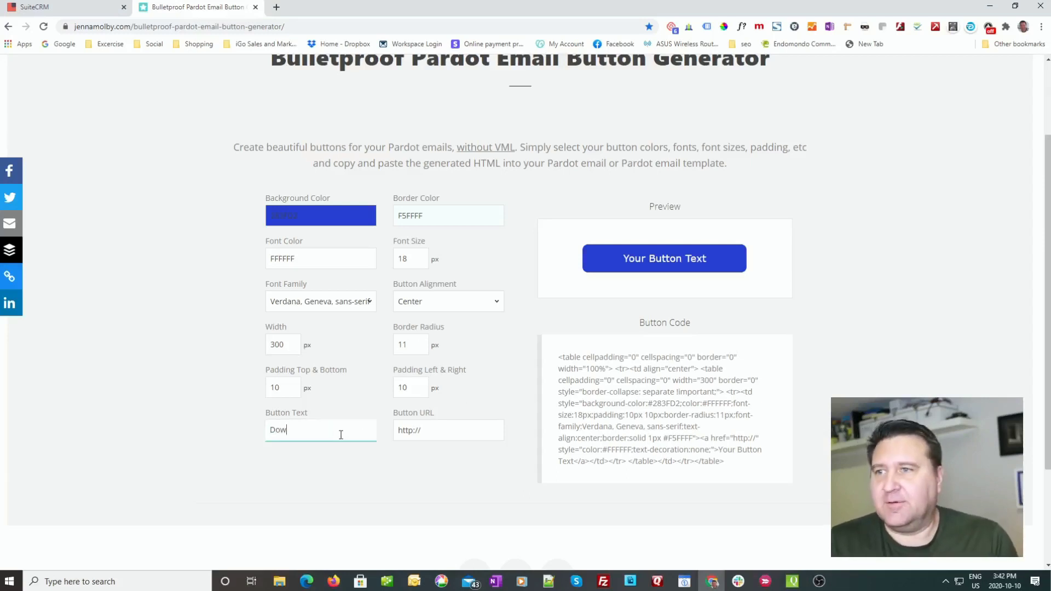
pyautogui.write('blo')
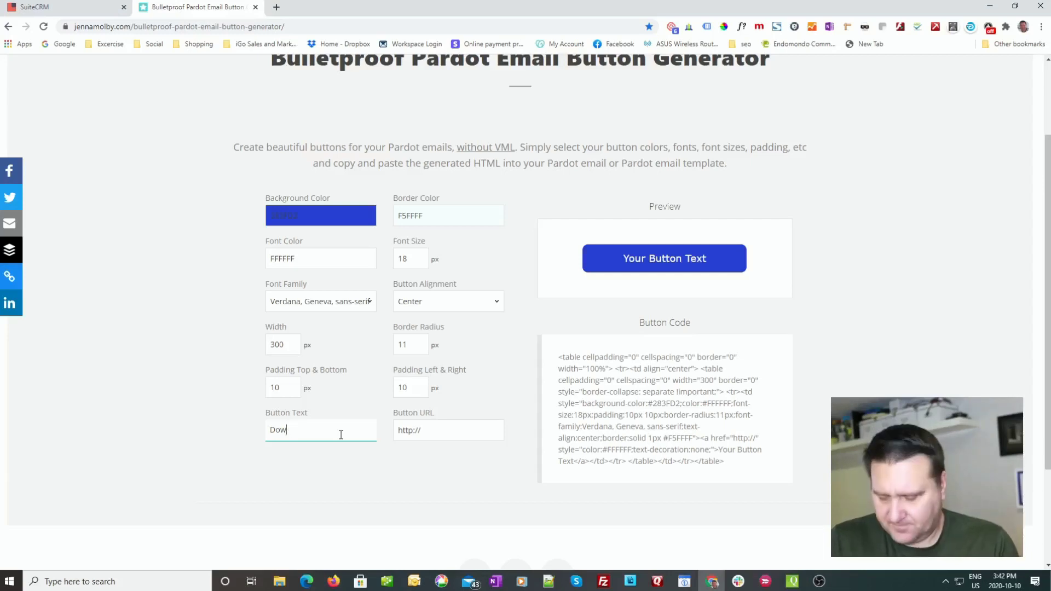
pyautogui.write('oad')
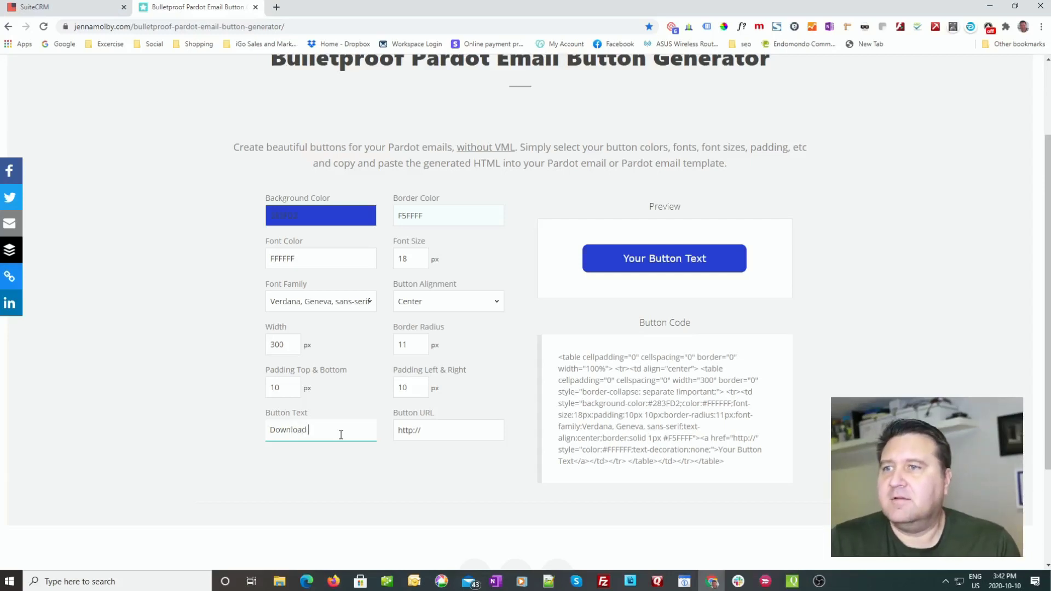
pyautogui.write(' Catalo')
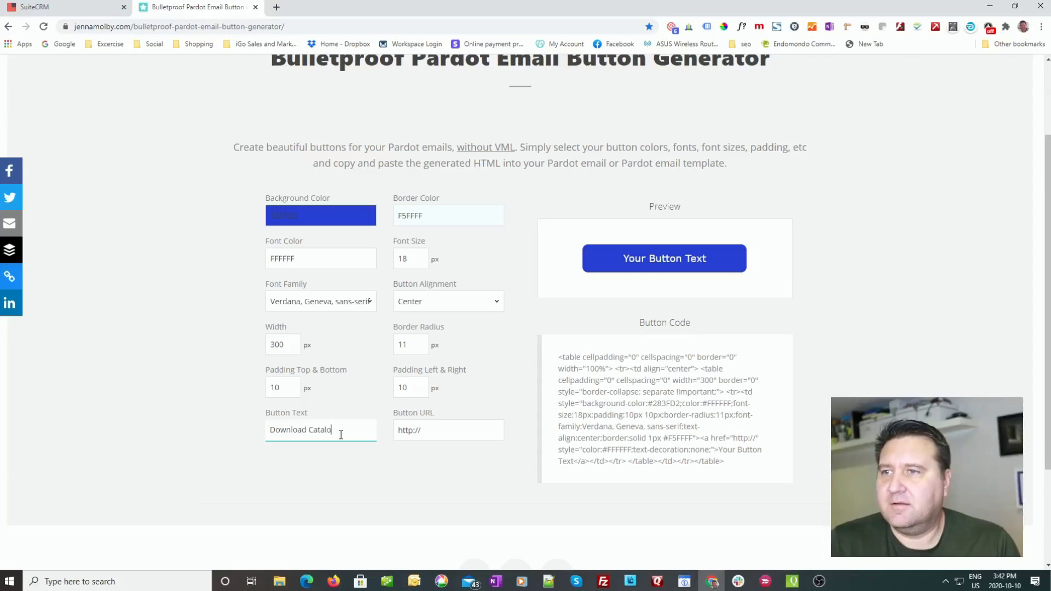
pyautogui.write('gue')
pyautogui.press('Tab')
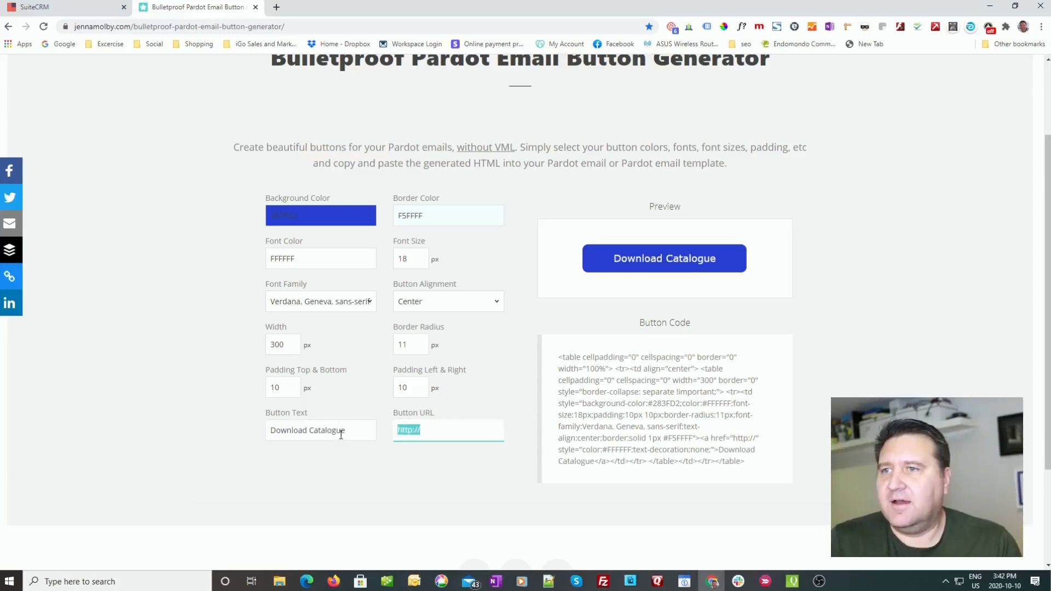
pyautogui.press('End')
pyautogui.write('mystite.com')
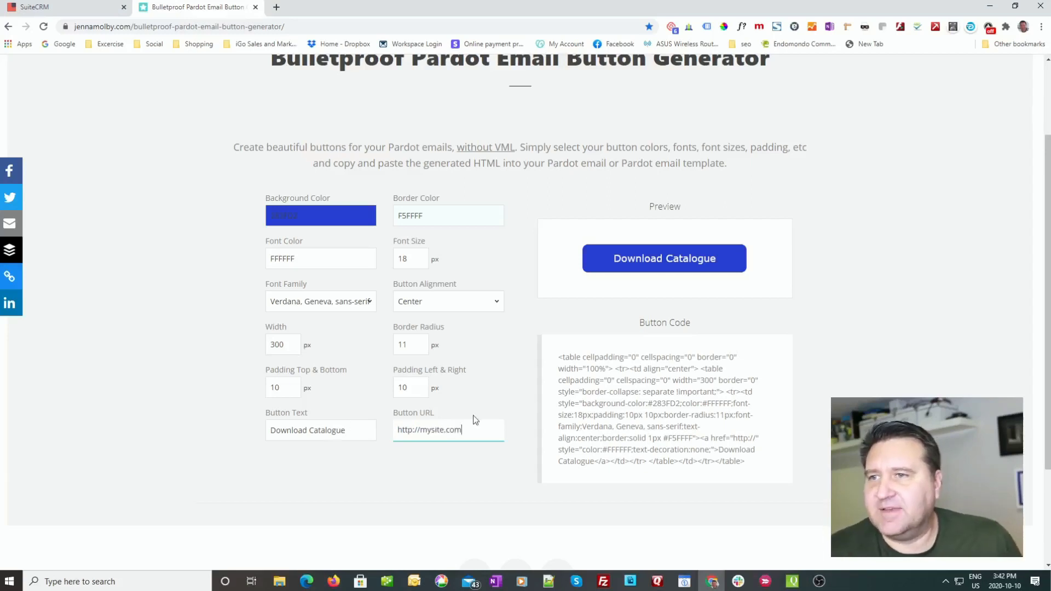
pyautogui.click(494, 361)
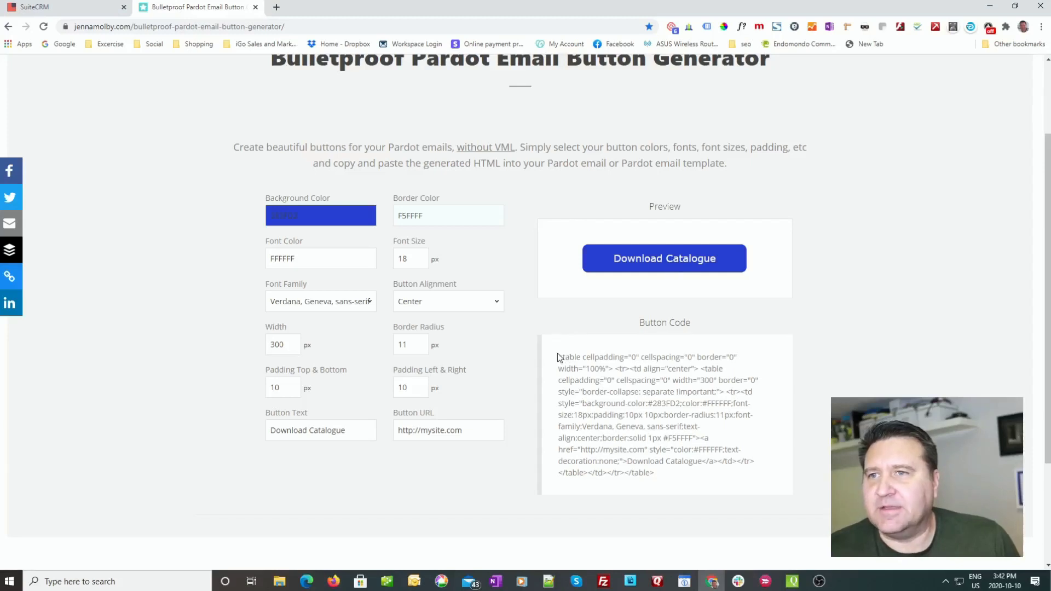
# Copy the generated button HTML code.
pyautogui.moveTo(561, 356); pyautogui.dragTo(709, 482)
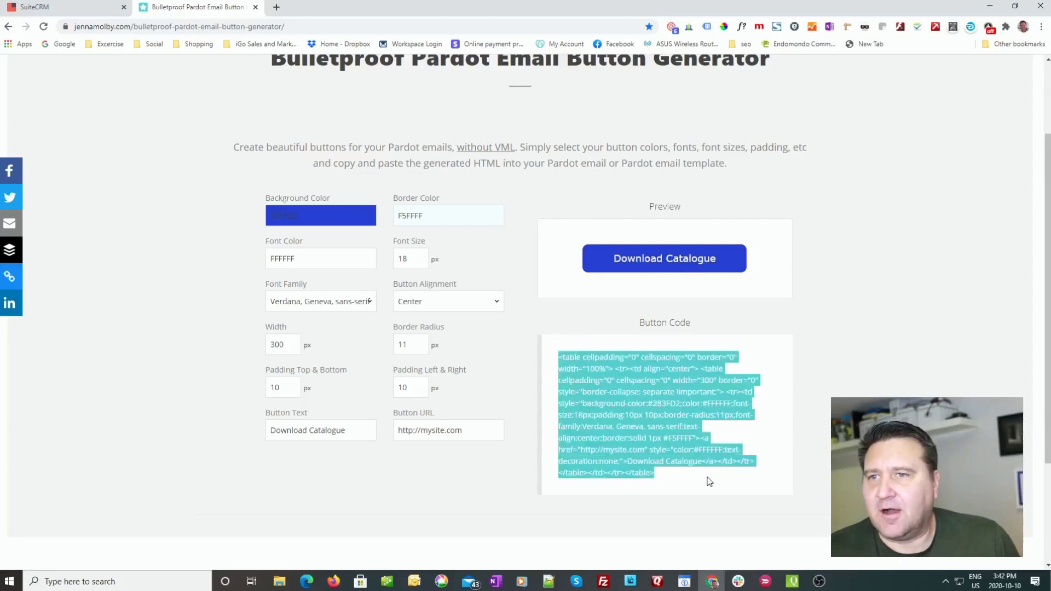
pyautogui.rightClick(689, 401)
pyautogui.click(706, 412)
# Back in SuiteCRM, open the template body's HTML source code view.
pyautogui.click(36, 6)
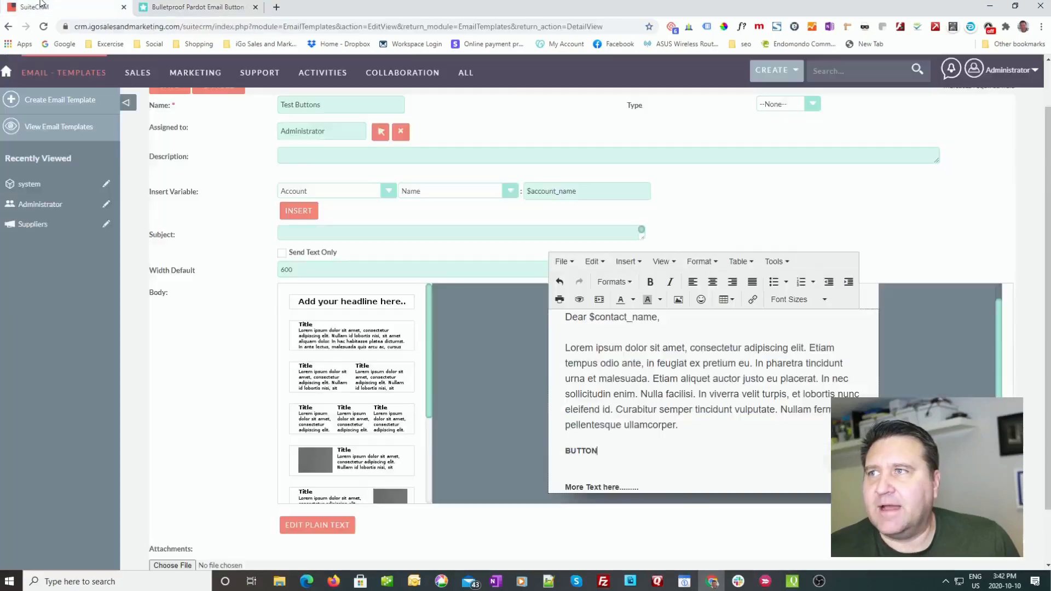
pyautogui.click(615, 449)
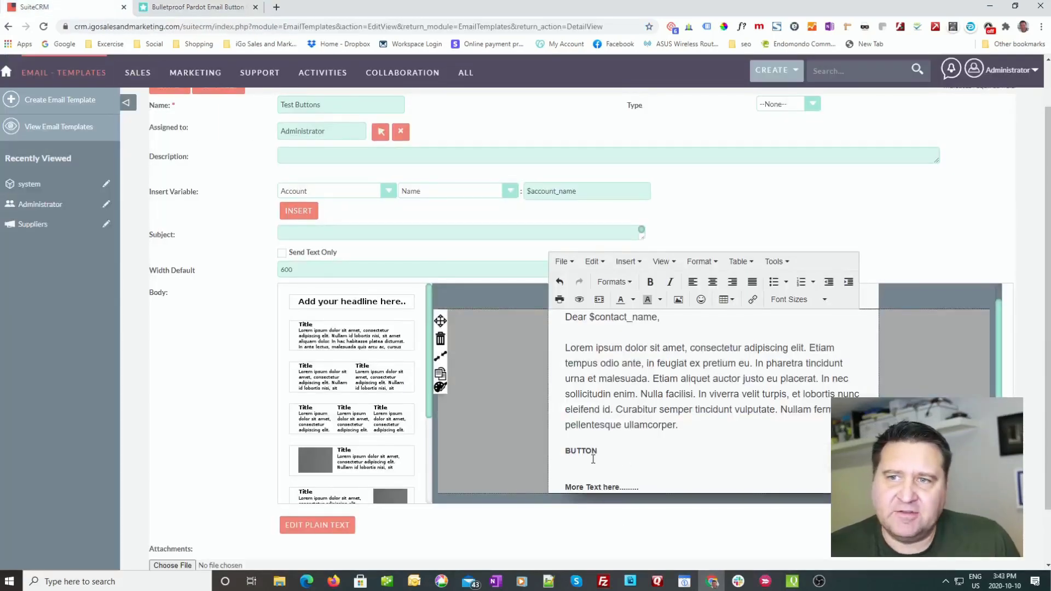
pyautogui.click(776, 262)
pyautogui.click(809, 282)
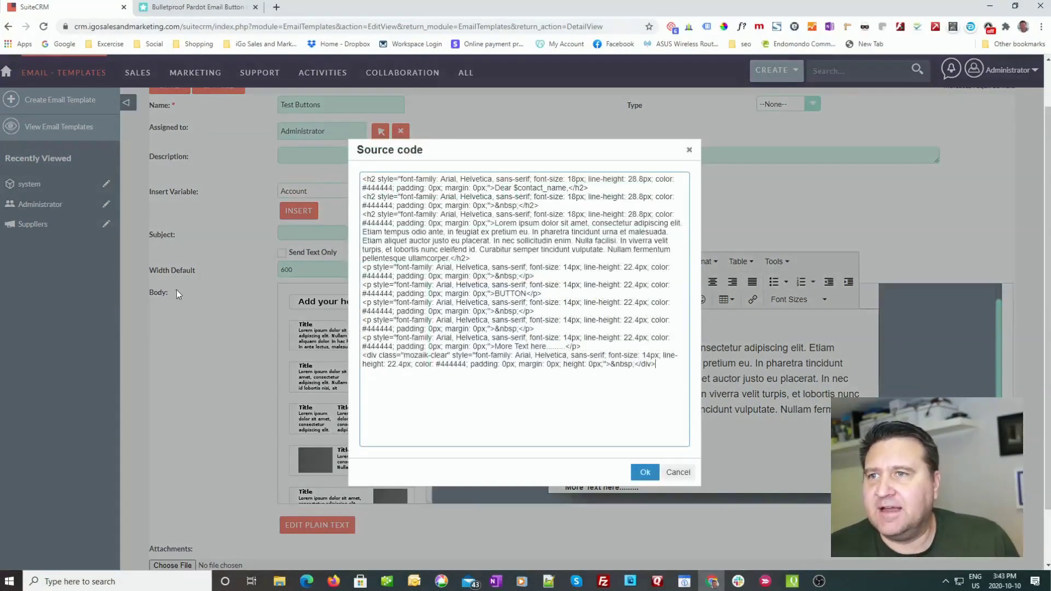
# Paste the button HTML on a new line below the BUTTON paragraph.
pyautogui.moveTo(495, 285); pyautogui.dragTo(526, 294)
pyautogui.click(544, 296)
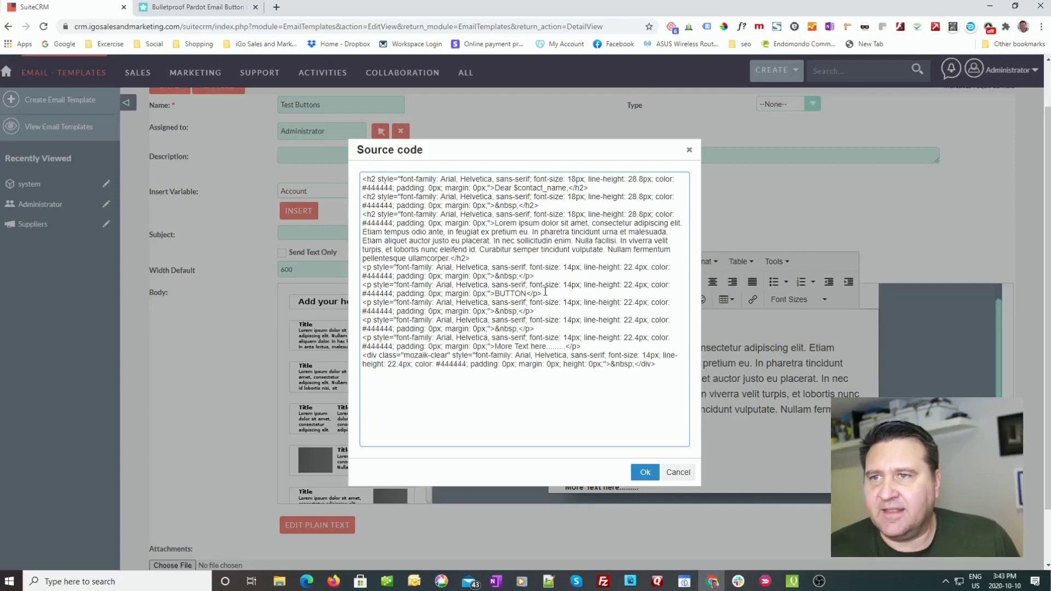
pyautogui.press('Return')
pyautogui.press('Return')
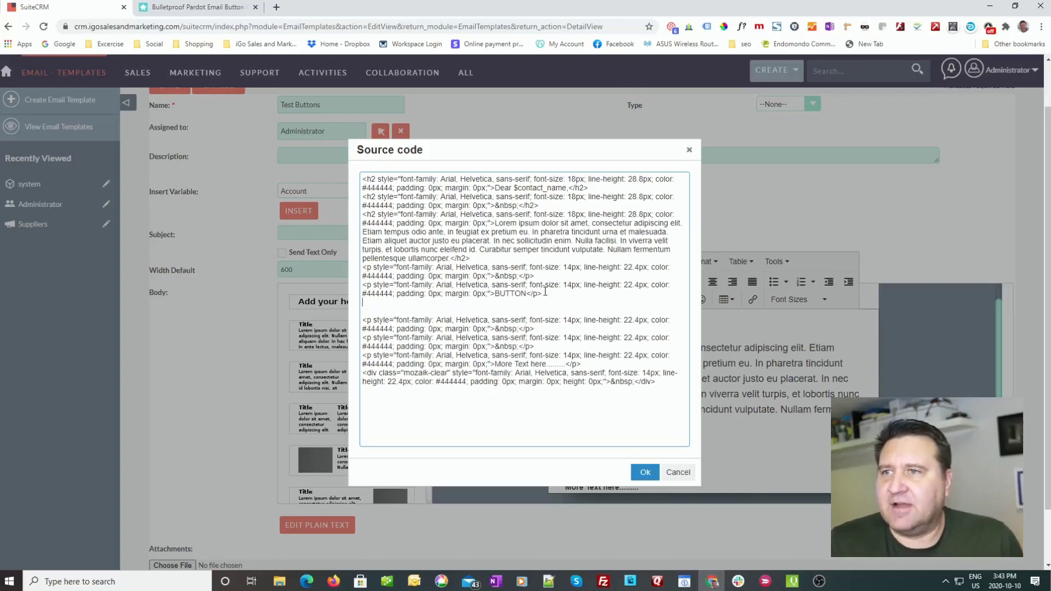
pyautogui.hotkey('ctrl', 'v')
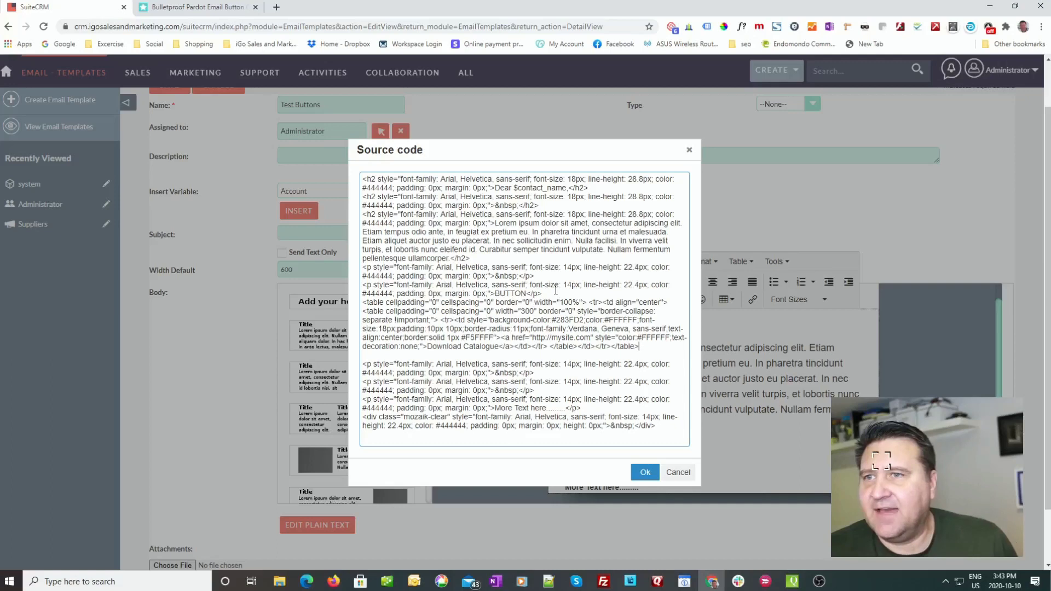
pyautogui.press('Return')
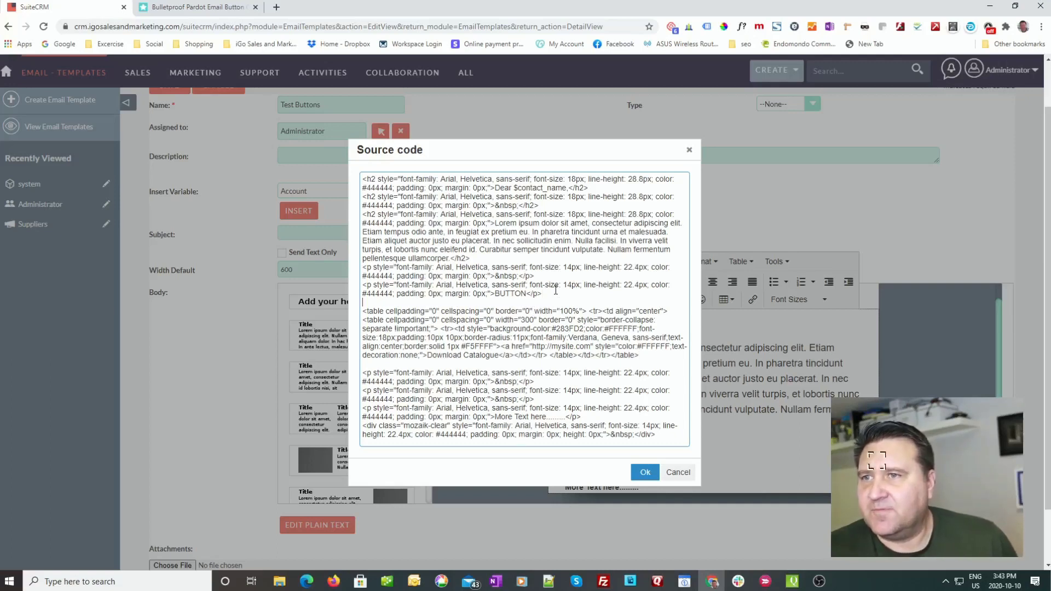
pyautogui.moveTo(365, 308); pyautogui.dragTo(679, 357)
pyautogui.click(668, 364)
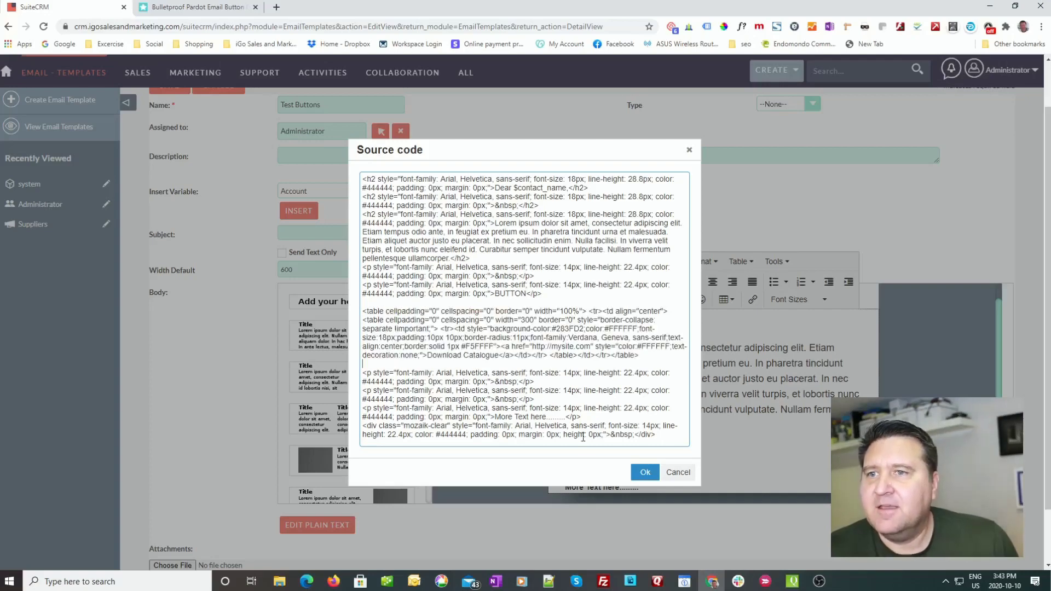
# Apply the source changes and delete the BUTTON placeholder word.
pyautogui.click(648, 473)
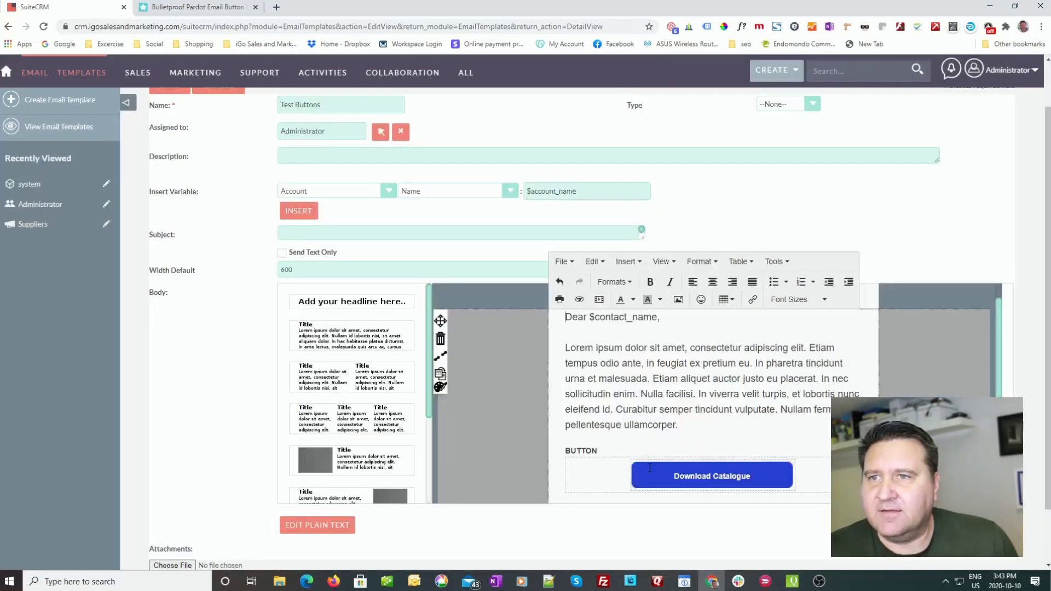
pyautogui.scroll(-2, 776, 395)
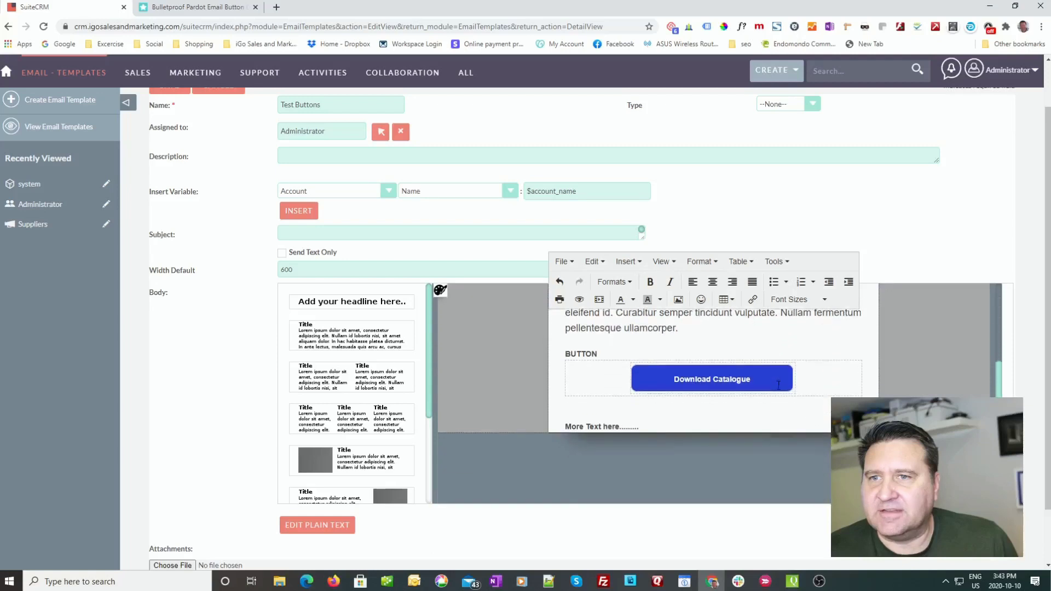
pyautogui.doubleClick(589, 354)
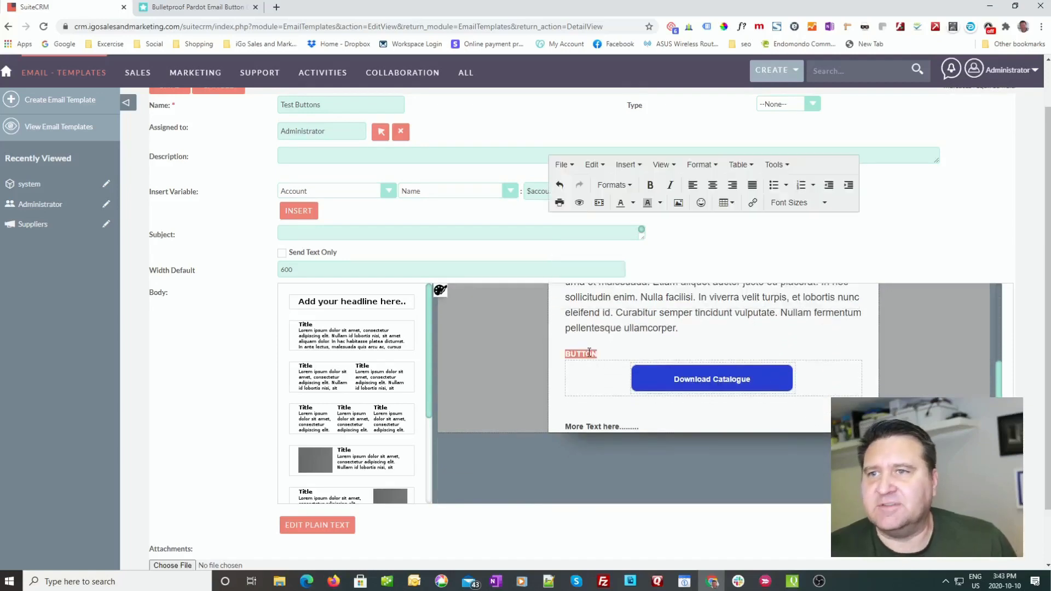
pyautogui.press('Delete')
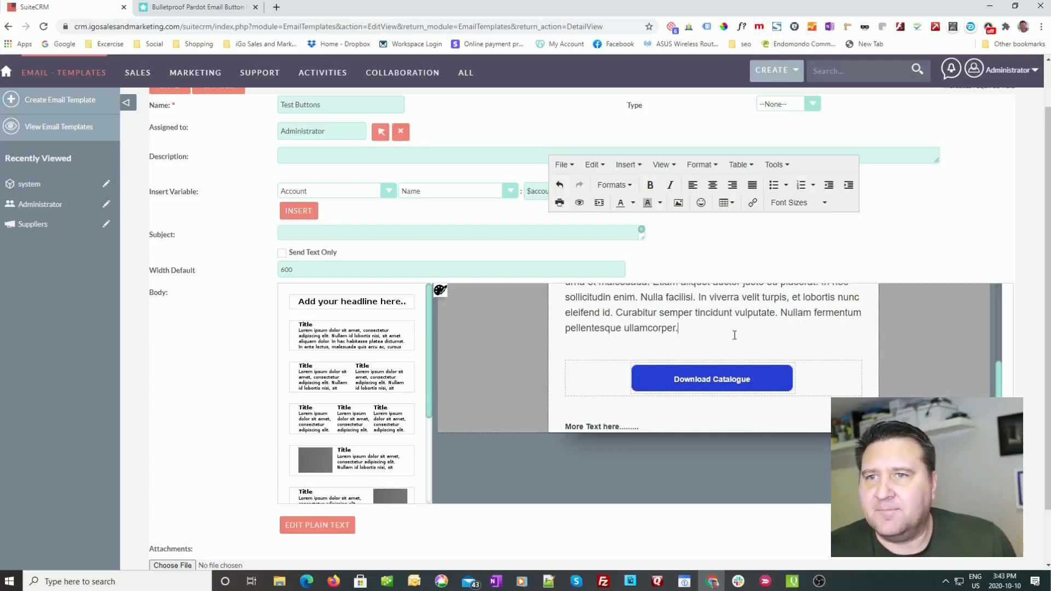
# Add a title-with-image block and a footer text block, then save the template.
pyautogui.scroll(-1, 733, 328)
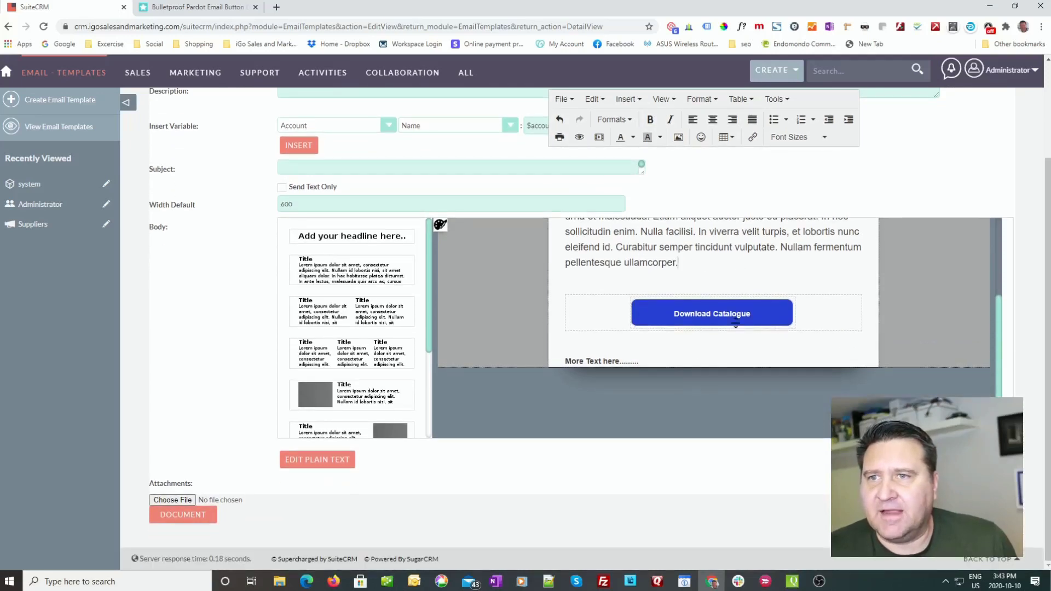
pyautogui.scroll(-2, 347, 328)
pyautogui.moveTo(347, 331); pyautogui.dragTo(582, 378)
pyautogui.scroll(-1, 362, 394)
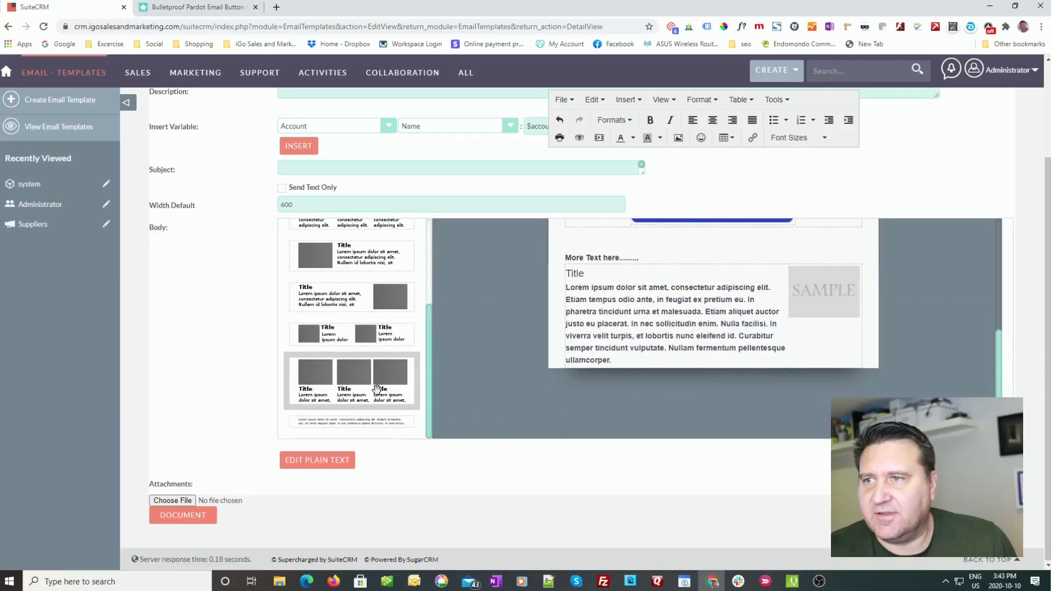
pyautogui.moveTo(357, 430); pyautogui.dragTo(600, 421)
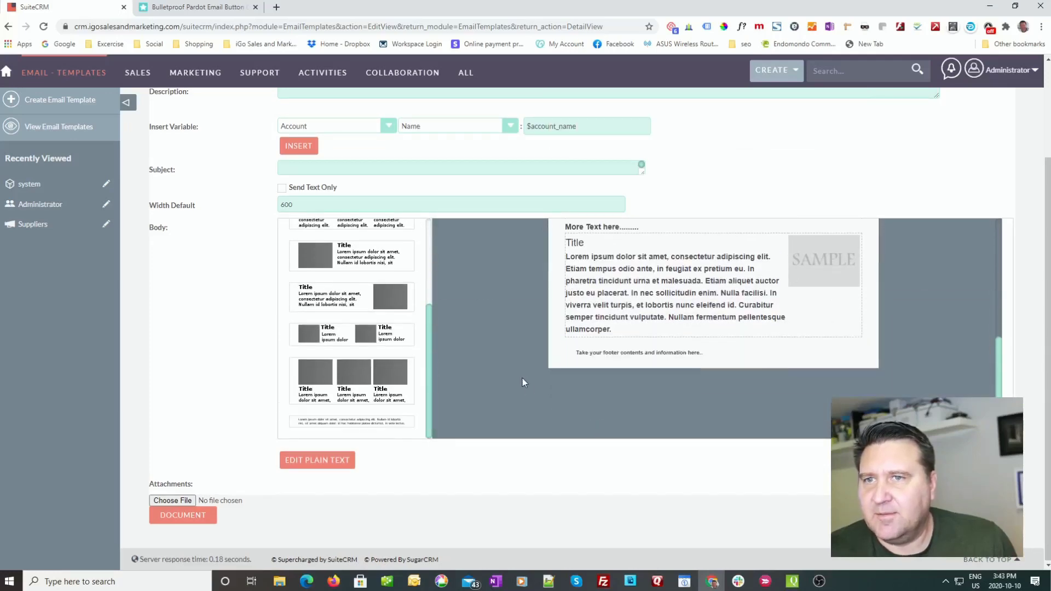
pyautogui.scroll(5, 522, 377)
pyautogui.scroll(-2, 523, 378)
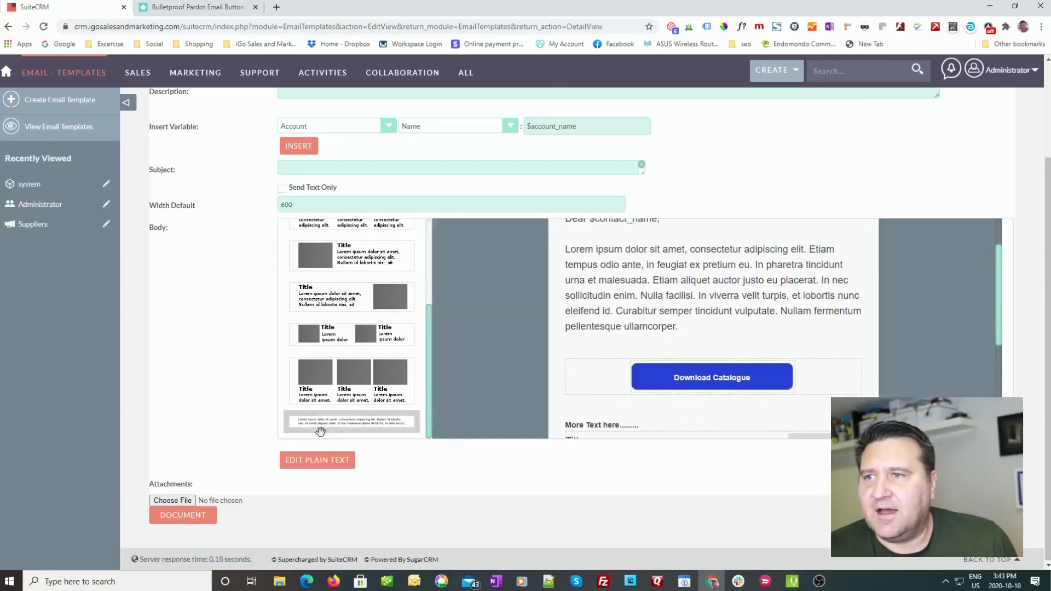
pyautogui.scroll(2, 221, 387)
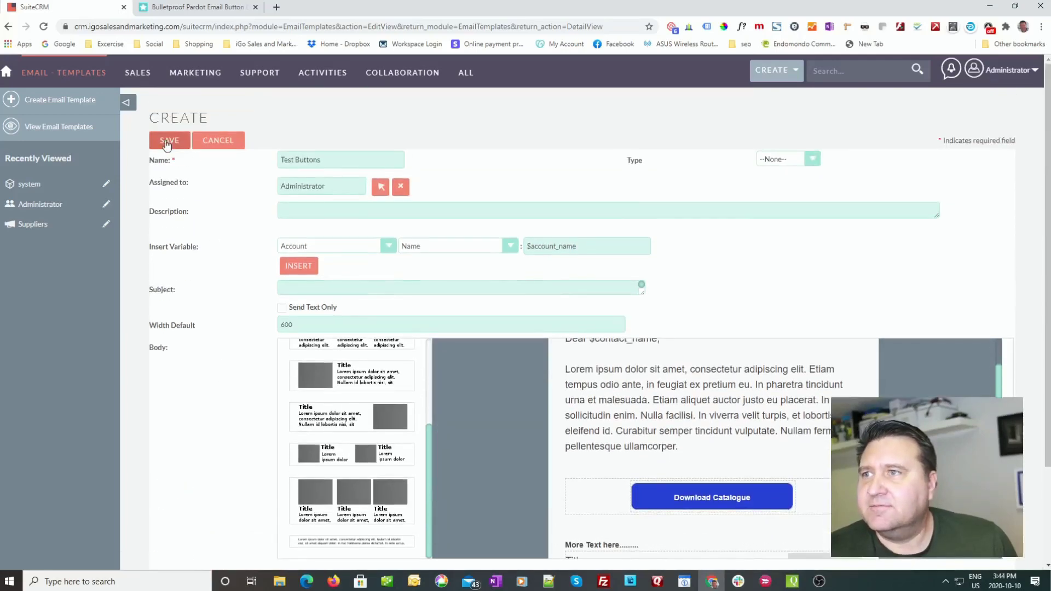
pyautogui.click(167, 143)
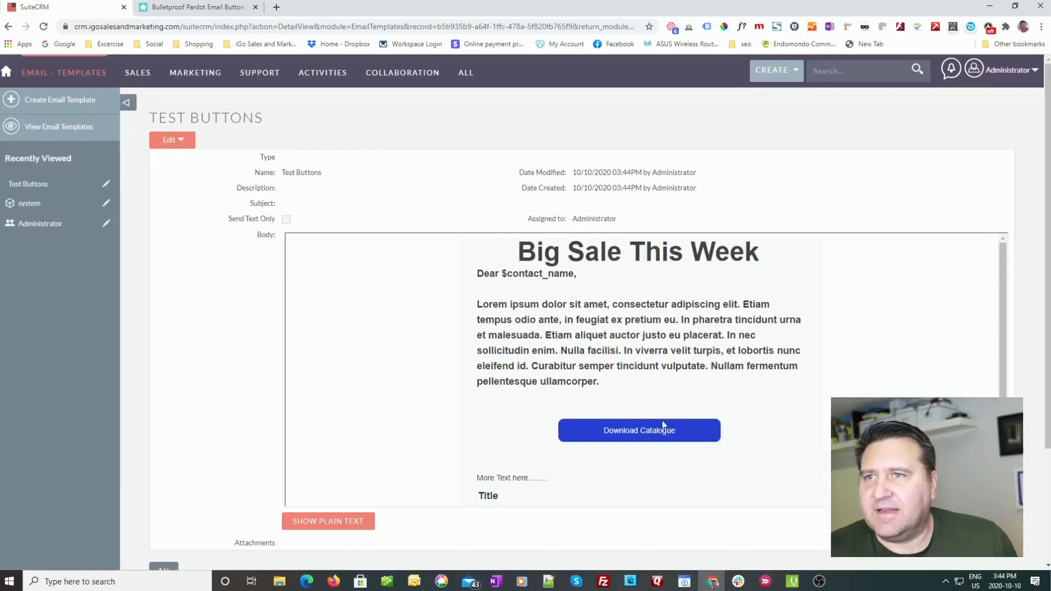
# Scroll through the saved template to check the headline, greeting, paragraph and Download Catalogue button.
pyautogui.scroll(-1, 670, 444)
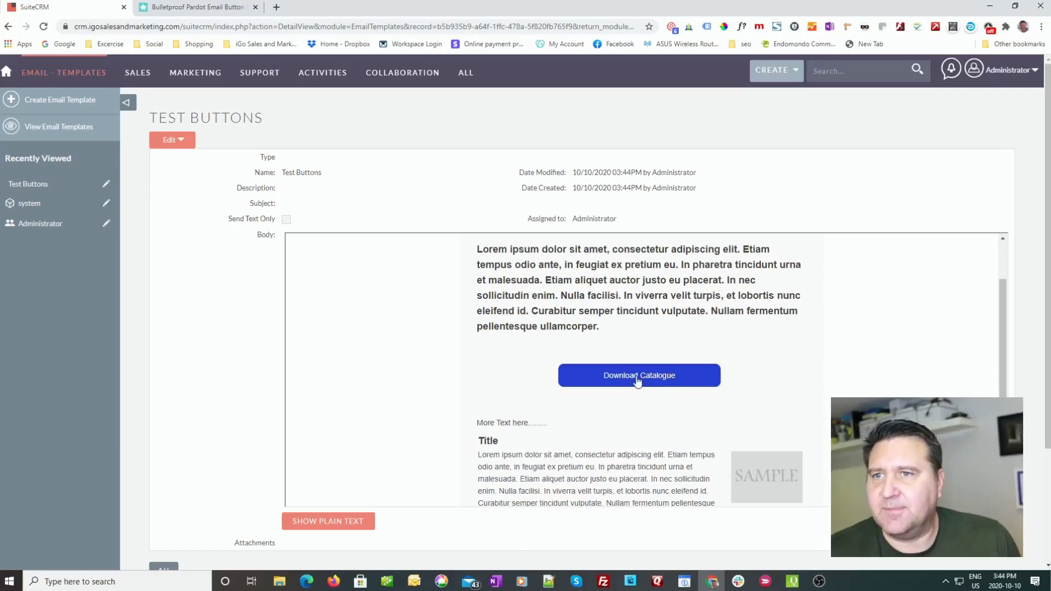
pyautogui.scroll(-3, 274, 329)
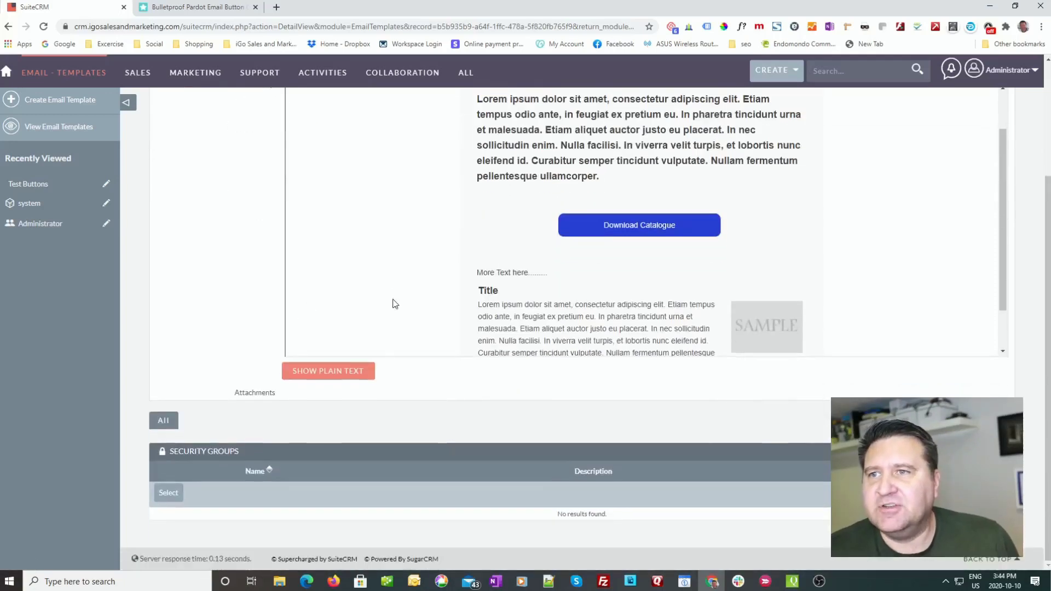
pyautogui.scroll(1, 392, 300)
pyautogui.scroll(3, 208, 326)
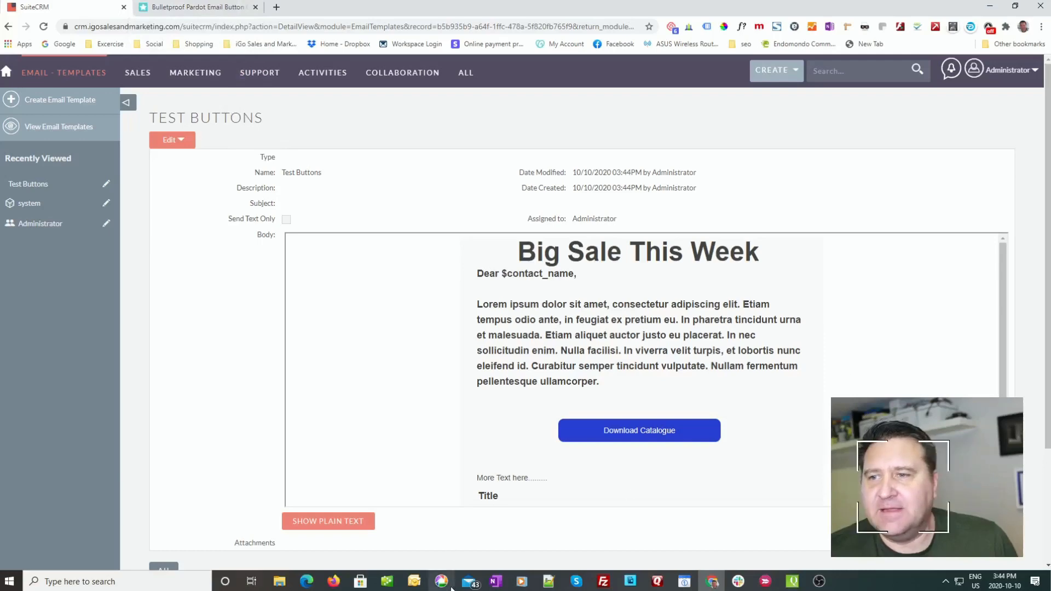
# Bring up the received Outlook 'Testing' email showing the Download Catalogue button.
pyautogui.click(414, 582)
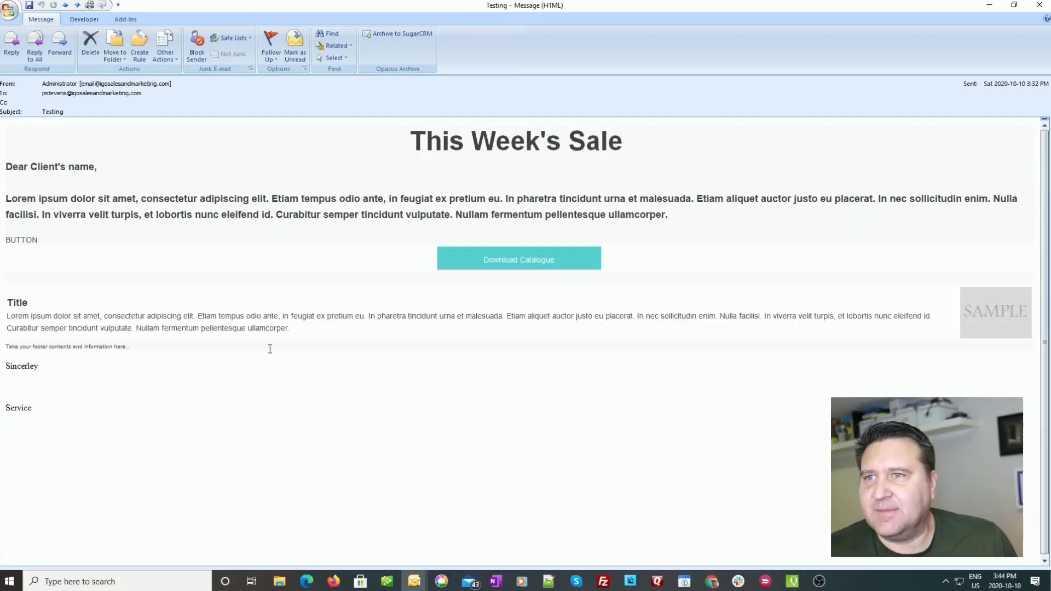